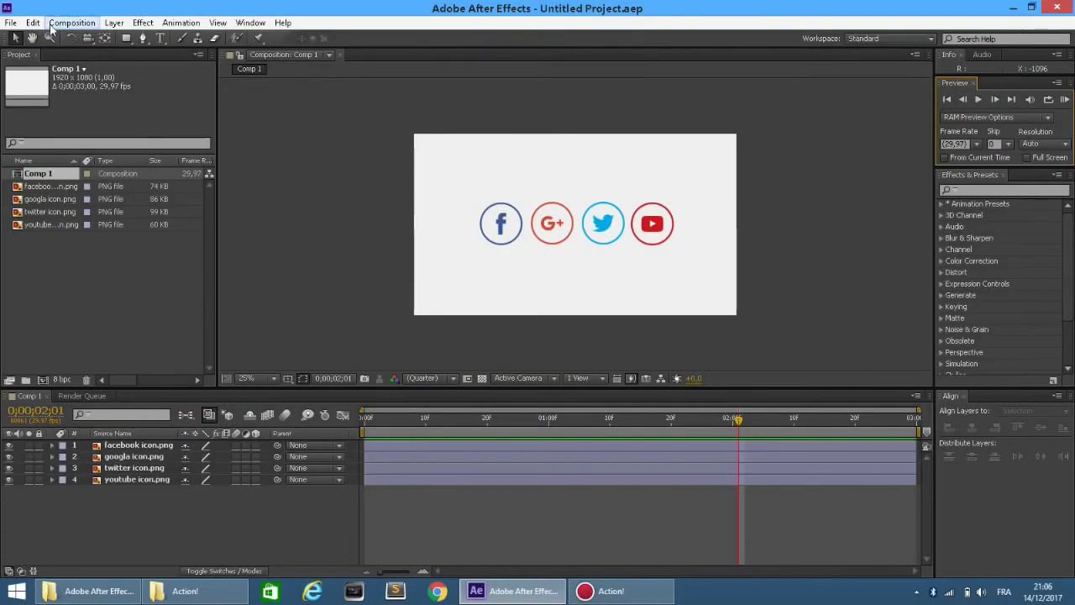
Create Comp 2 as an HDTV 1080 29.97 composition lasting 0;00;03;00
{"action": "left_click", "coordinate": [67, 23]}
{"action": "left_click", "coordinate": [62, 38]}
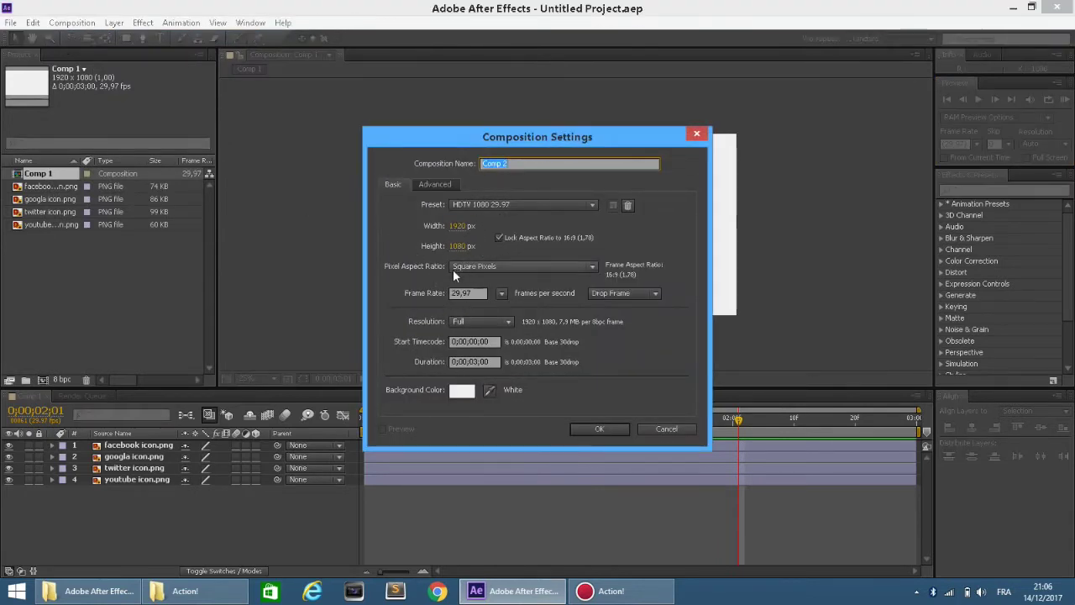
{"action": "left_click", "coordinate": [480, 362]}
{"action": "left_click", "coordinate": [596, 429]}
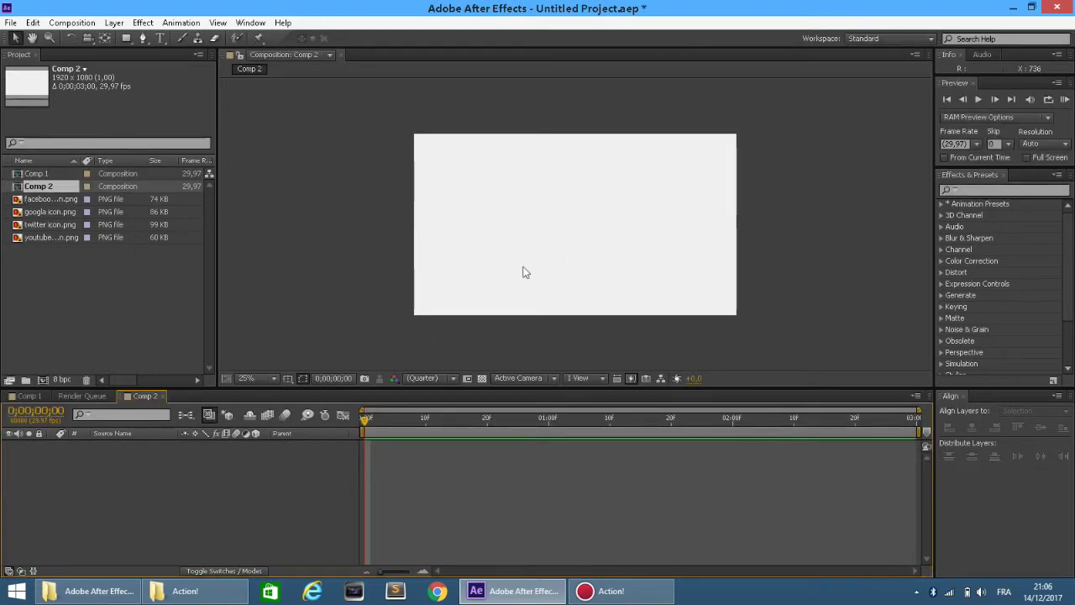
Add all four icon PNGs from the Project panel into Comp 2's timeline
{"action": "left_click", "coordinate": [42, 199]}
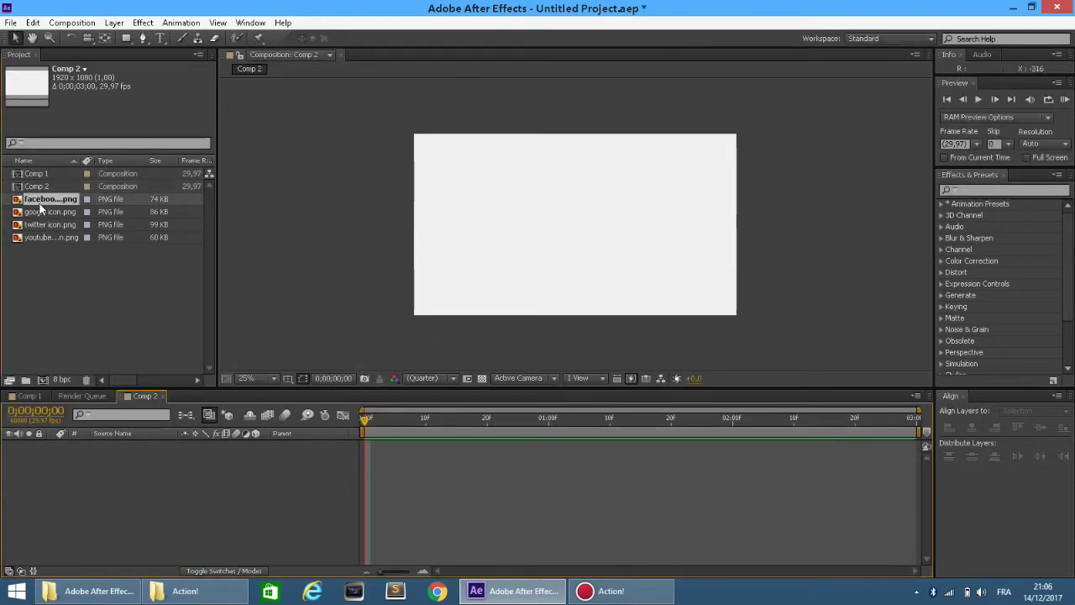
{"action": "left_click", "coordinate": [47, 212]}
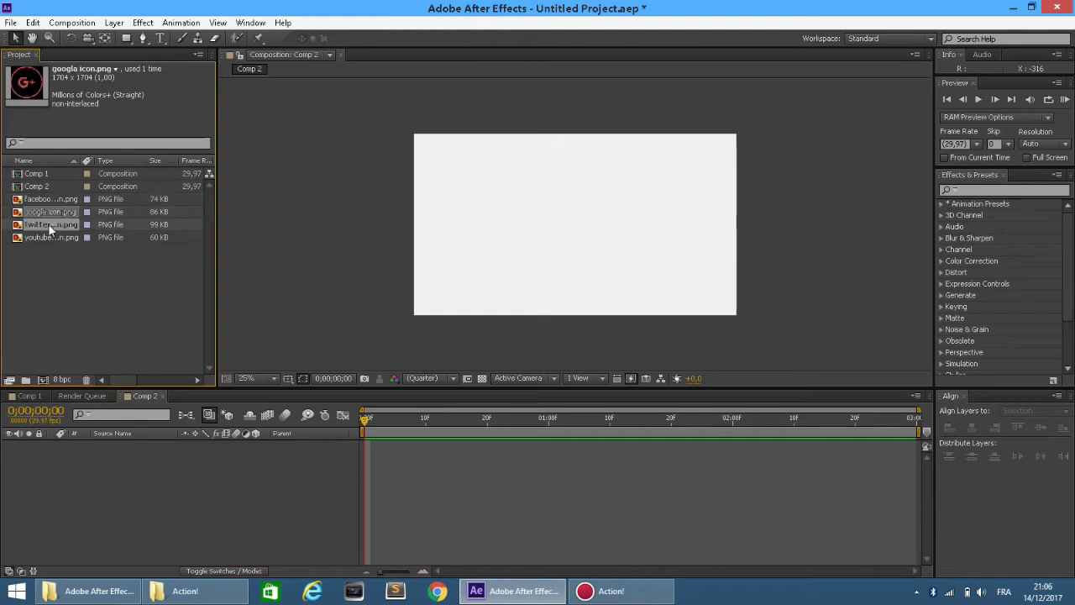
{"action": "key", "text": "shift+Down"}
{"action": "key", "text": "shift+Down"}
{"action": "left_click_drag", "start_coordinate": [48, 212], "coordinate": [76, 458]}
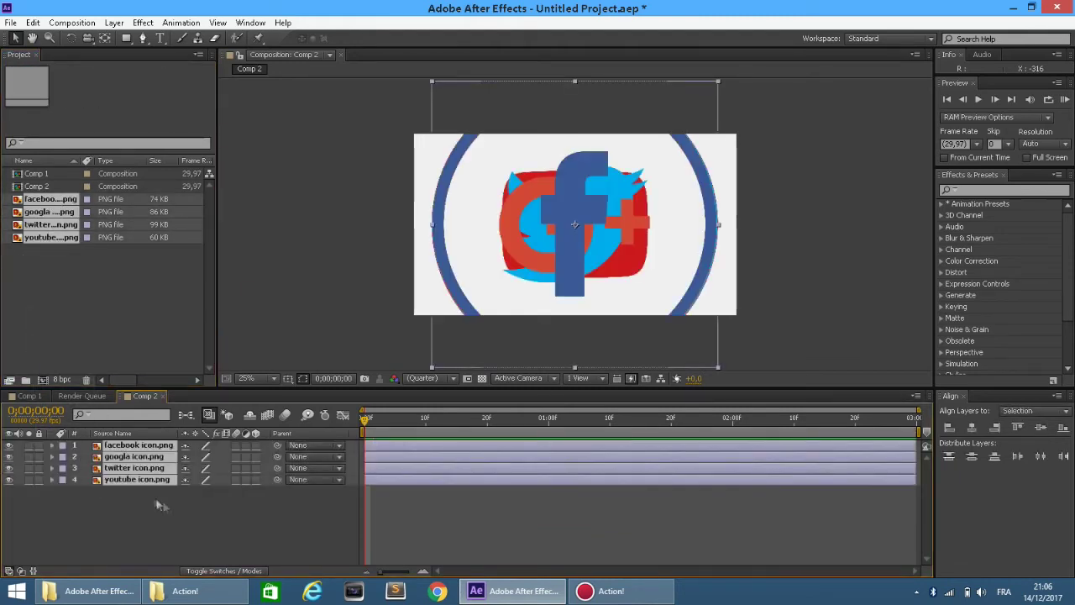
Hide the youtube, twitter and googla layers and scale the Facebook icon down small
{"action": "left_click", "coordinate": [207, 526]}
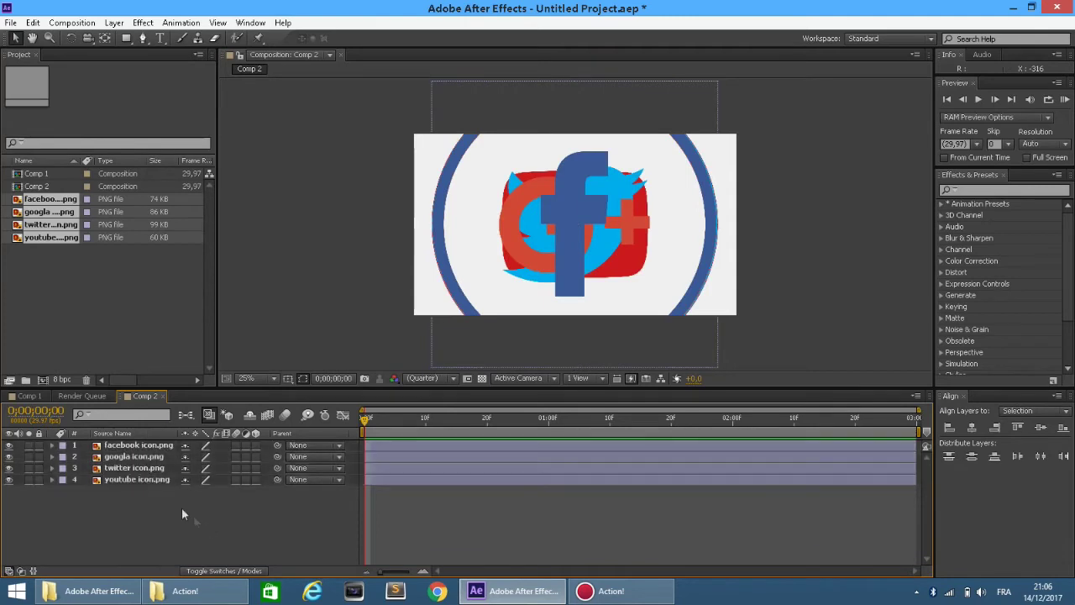
{"action": "left_click", "coordinate": [9, 480]}
{"action": "left_click", "coordinate": [8, 468]}
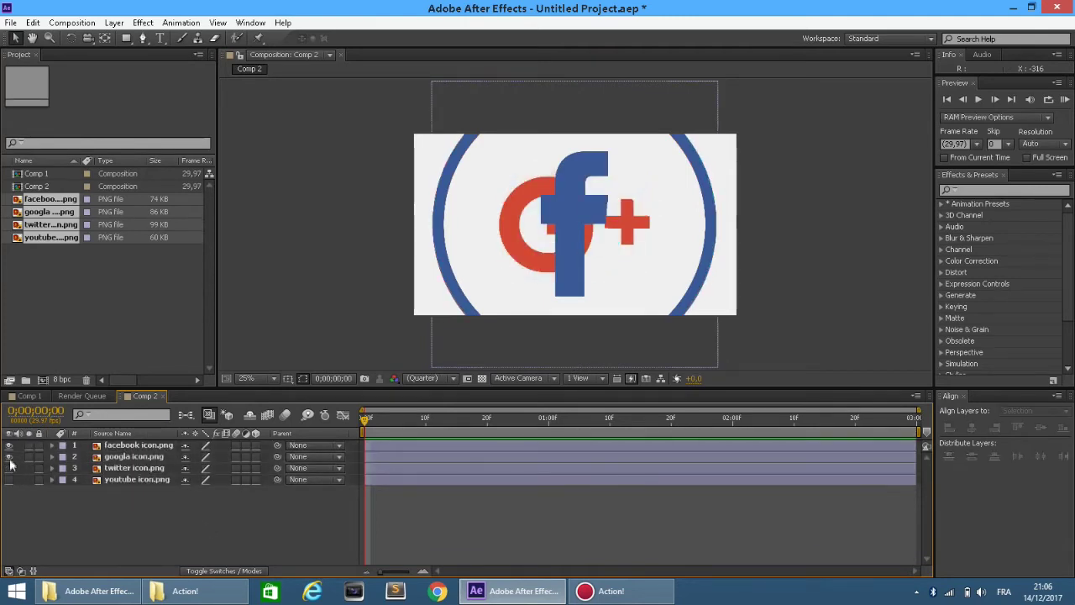
{"action": "left_click", "coordinate": [8, 456]}
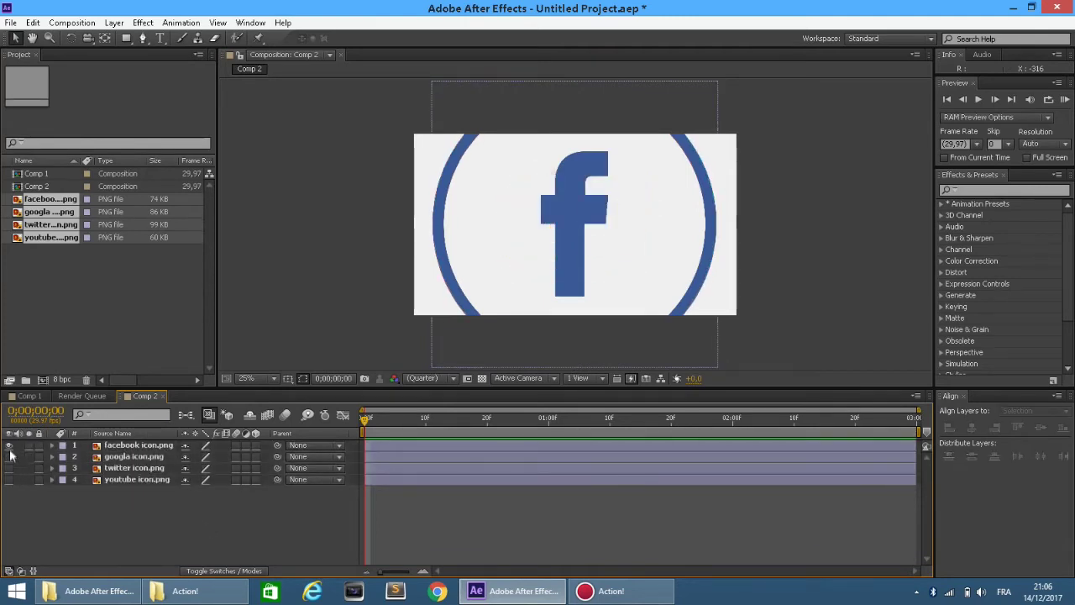
{"action": "left_click", "coordinate": [151, 434]}
{"action": "left_click", "coordinate": [168, 446]}
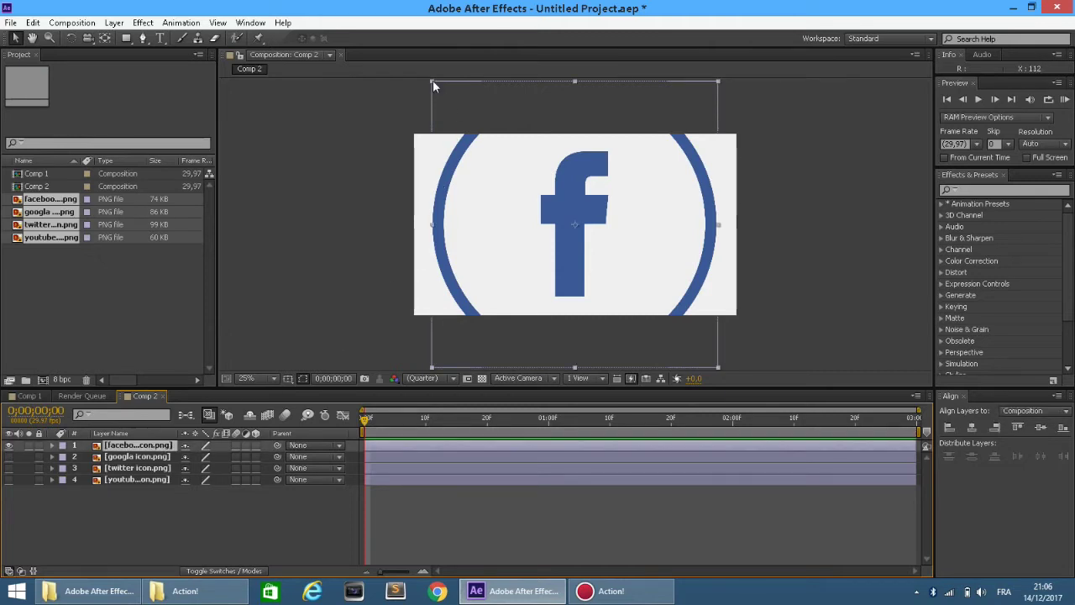
{"action": "left_click_drag", "start_coordinate": [433, 82], "coordinate": [469, 231]}
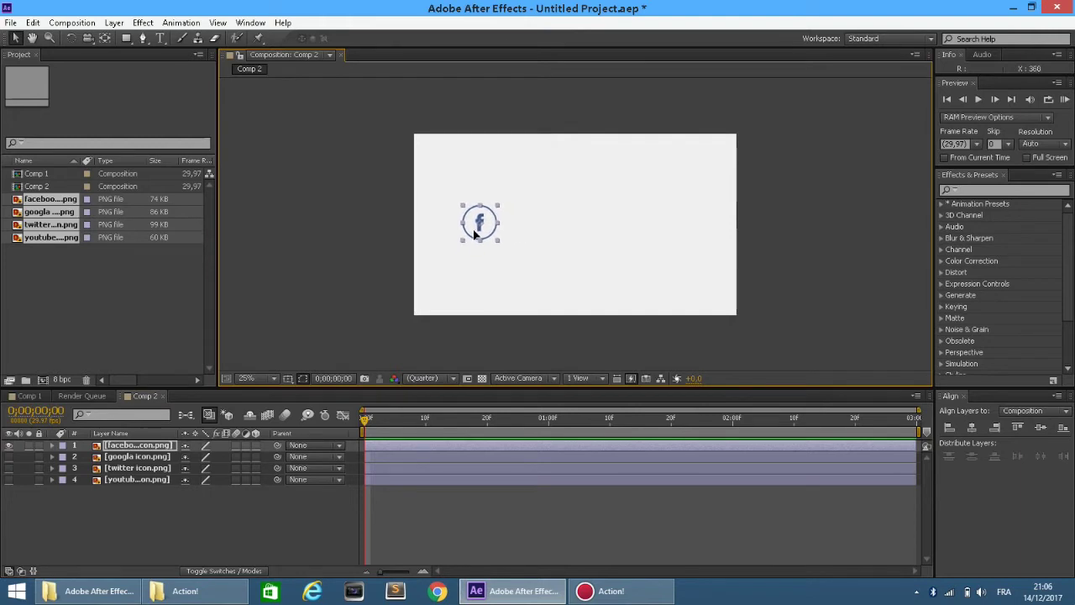
Show the googla layer, shrink the Google+ icon to Facebook's size and place it alongside
{"action": "left_click", "coordinate": [9, 457]}
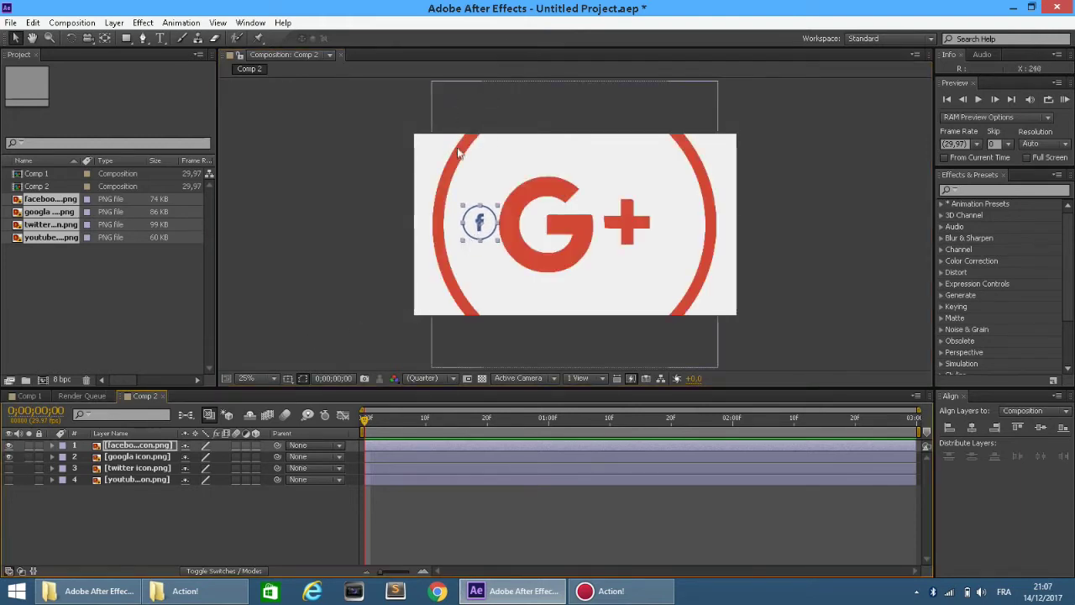
{"action": "left_click", "coordinate": [139, 457]}
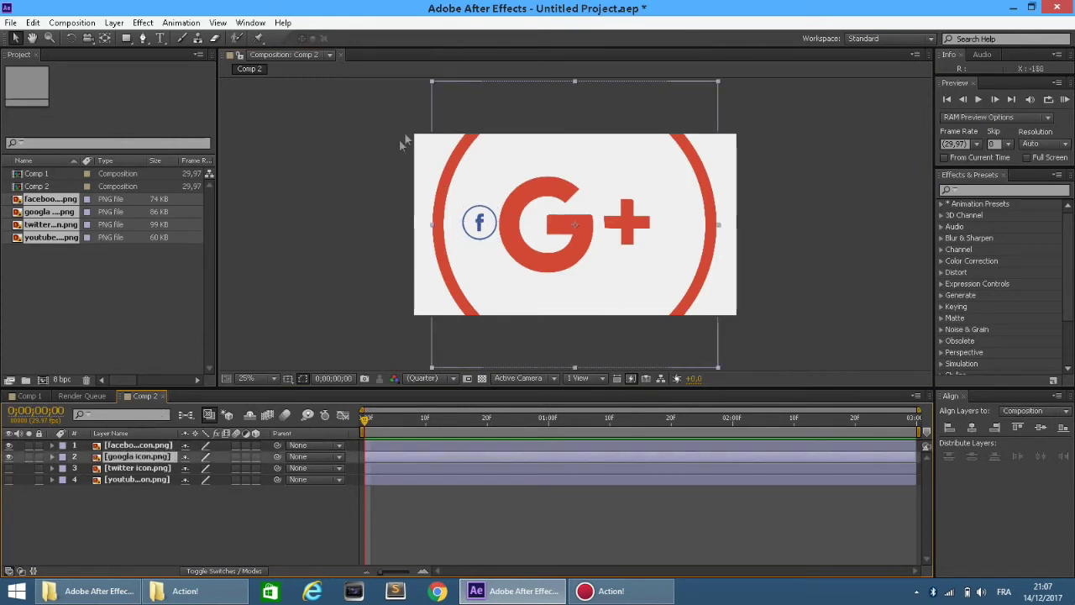
{"action": "left_click_drag", "start_coordinate": [433, 84], "coordinate": [518, 199]}
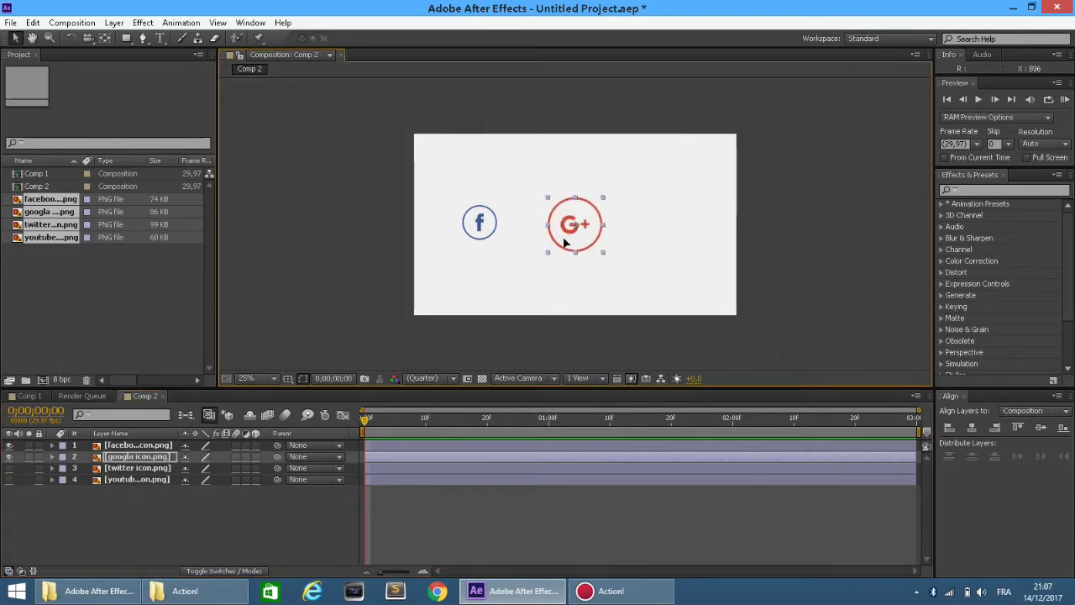
{"action": "left_click_drag", "start_coordinate": [566, 240], "coordinate": [520, 238]}
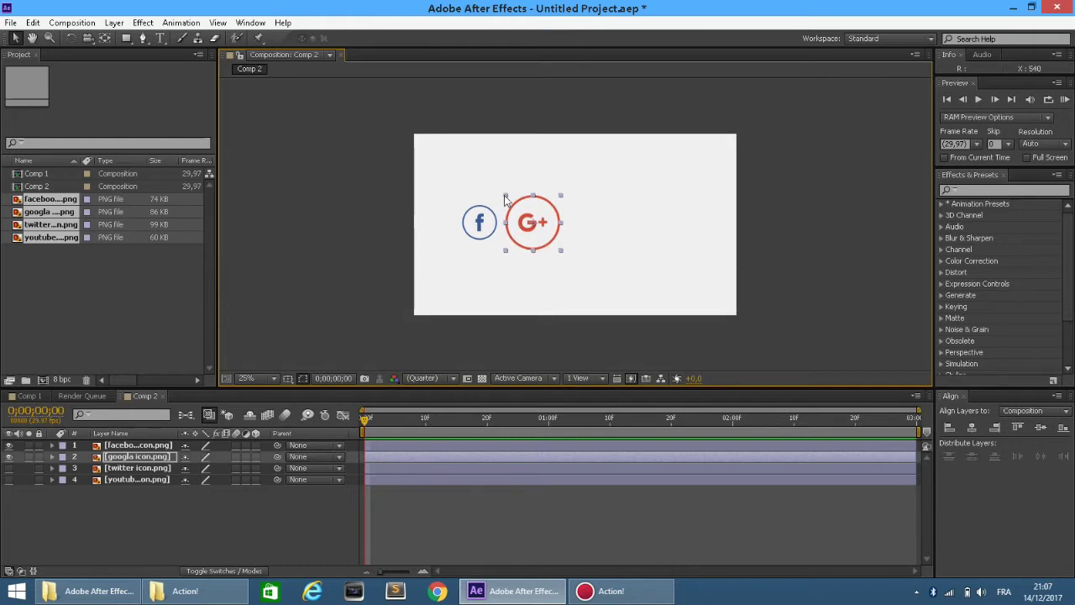
{"action": "left_click_drag", "start_coordinate": [505, 199], "coordinate": [515, 208]}
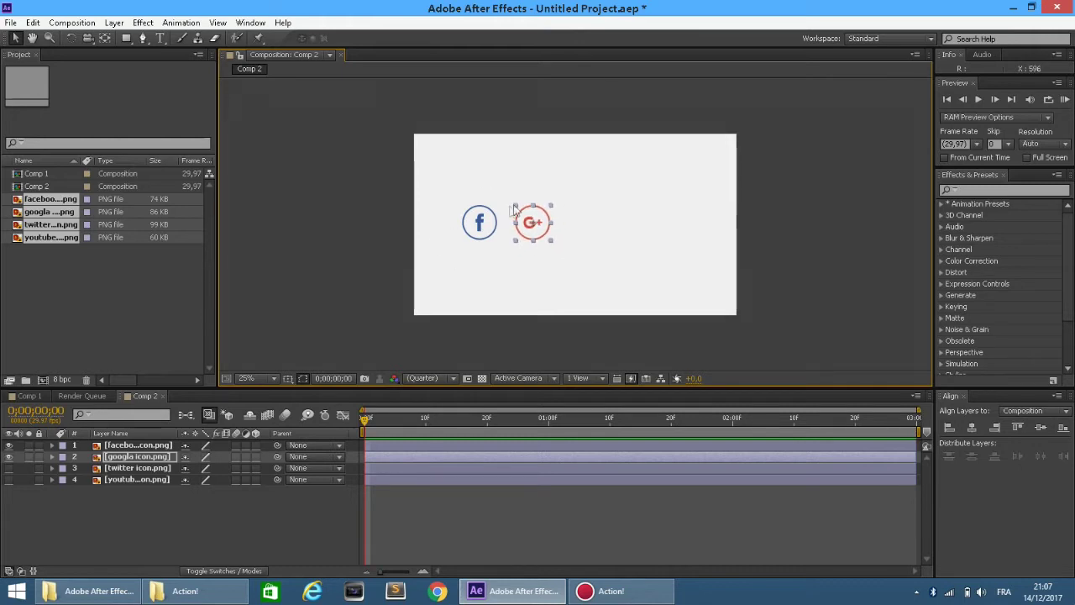
{"action": "left_click", "coordinate": [21, 470]}
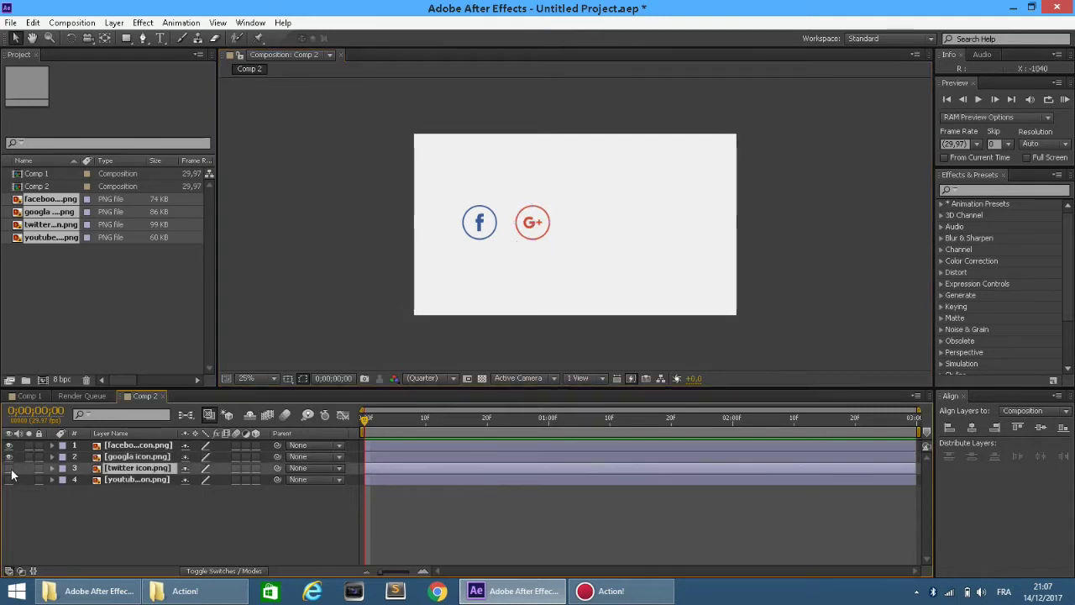
Show and shrink the Twitter icon right of Google+, then make the YouTube layer visible
{"action": "left_click", "coordinate": [9, 468]}
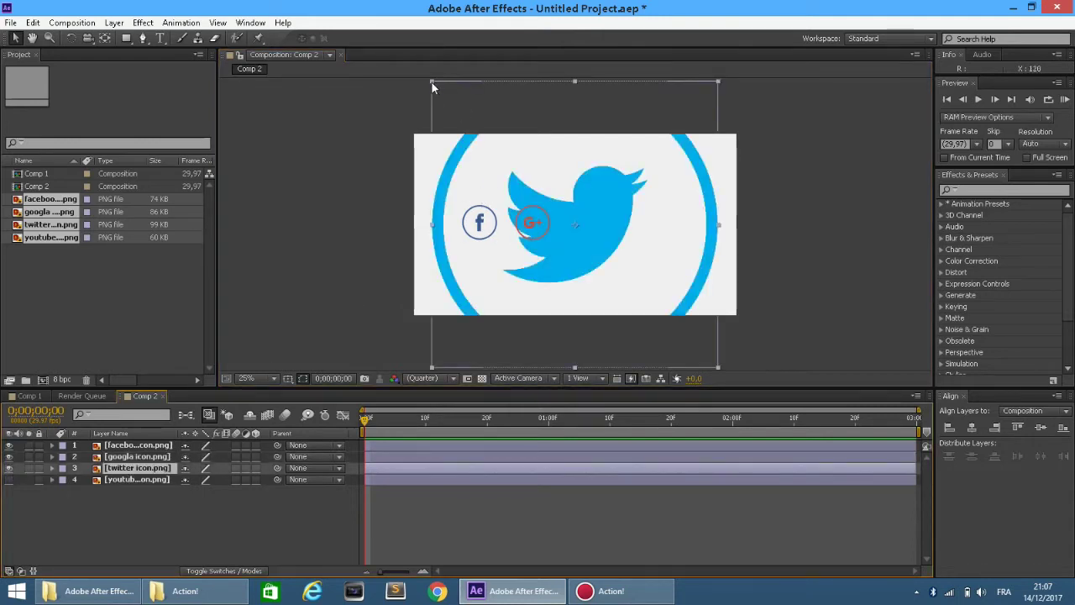
{"action": "left_click_drag", "start_coordinate": [432, 82], "coordinate": [557, 190]}
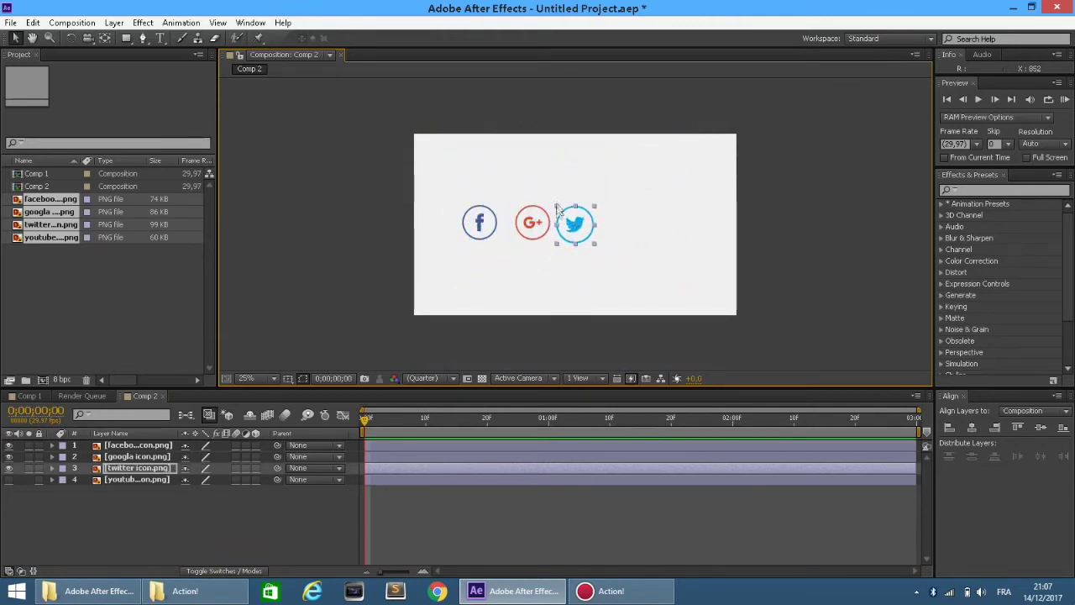
{"action": "left_click_drag", "start_coordinate": [564, 236], "coordinate": [574, 234]}
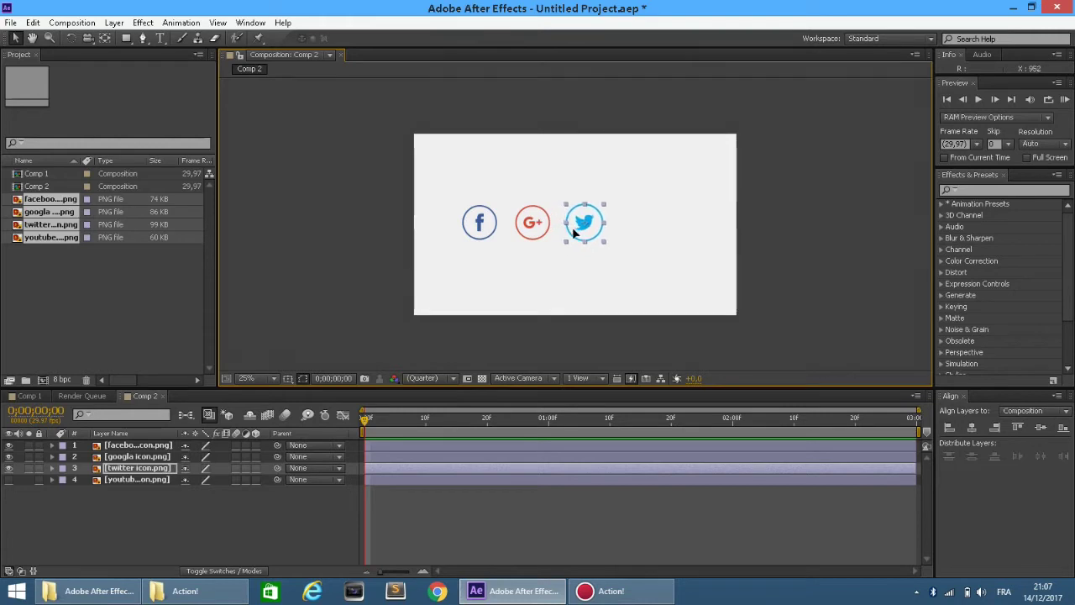
{"action": "left_click", "coordinate": [117, 481]}
{"action": "left_click", "coordinate": [8, 479]}
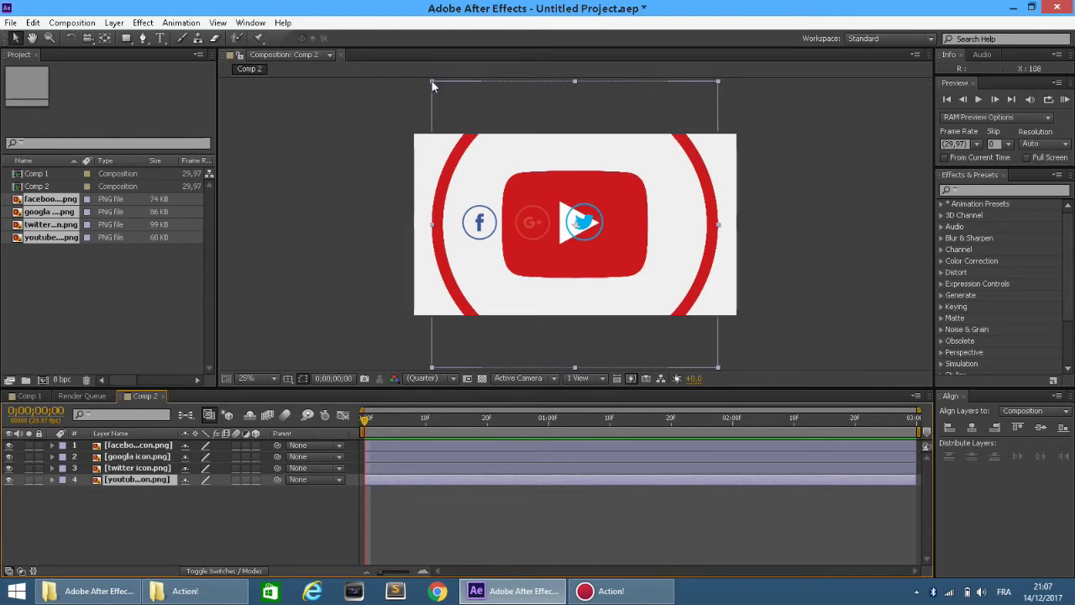
Shrink the YouTube logo to icon size and nudge it into place beside Twitter
{"action": "left_click_drag", "start_coordinate": [432, 82], "coordinate": [563, 186]}
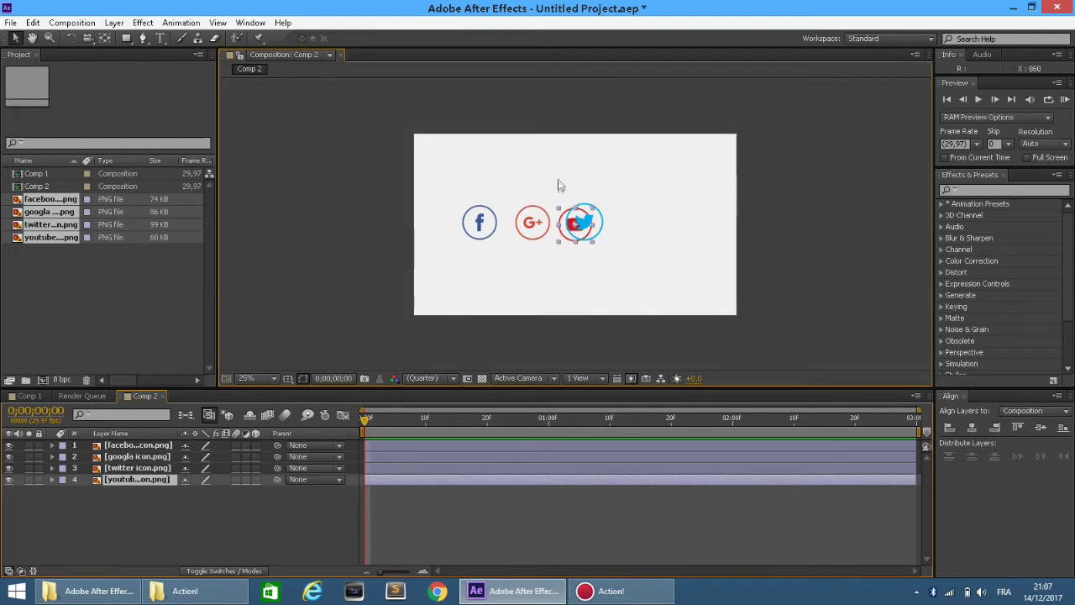
{"action": "left_click_drag", "start_coordinate": [555, 245], "coordinate": [621, 238]}
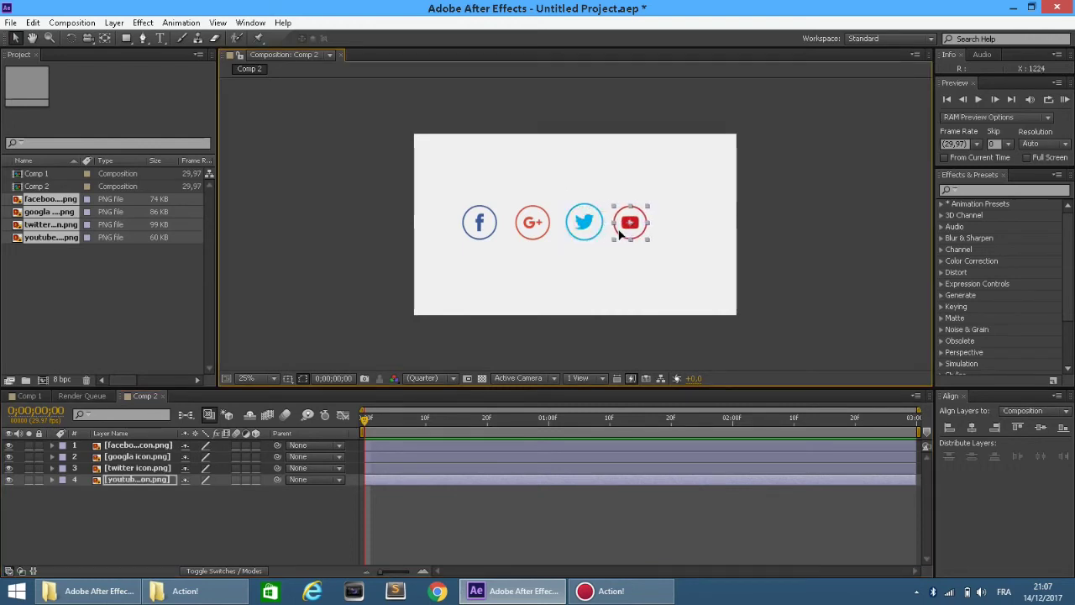
{"action": "left_click", "coordinate": [649, 260]}
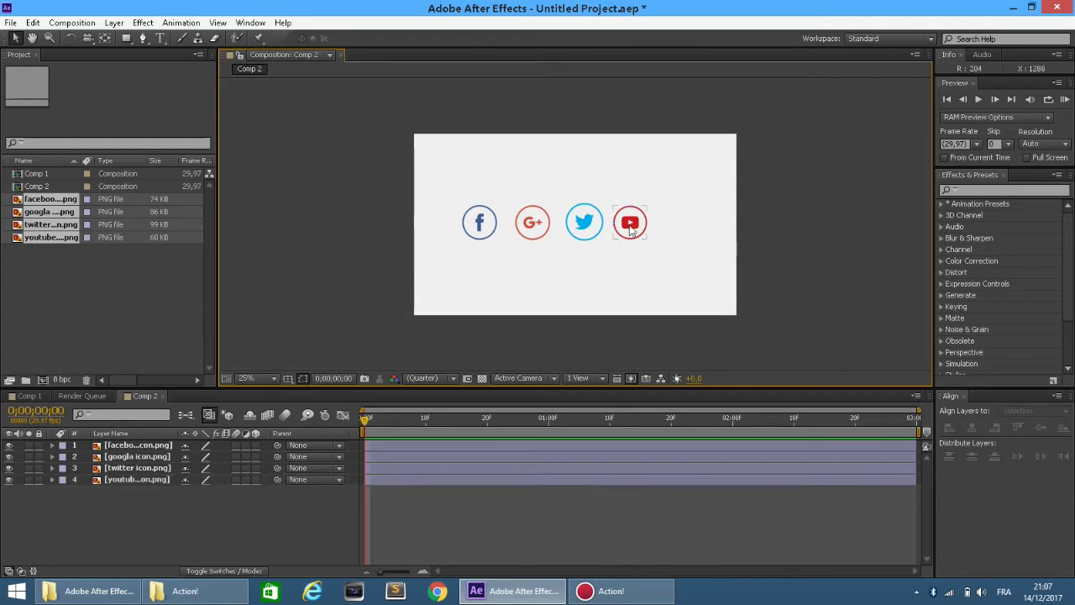
{"action": "left_click", "coordinate": [632, 232]}
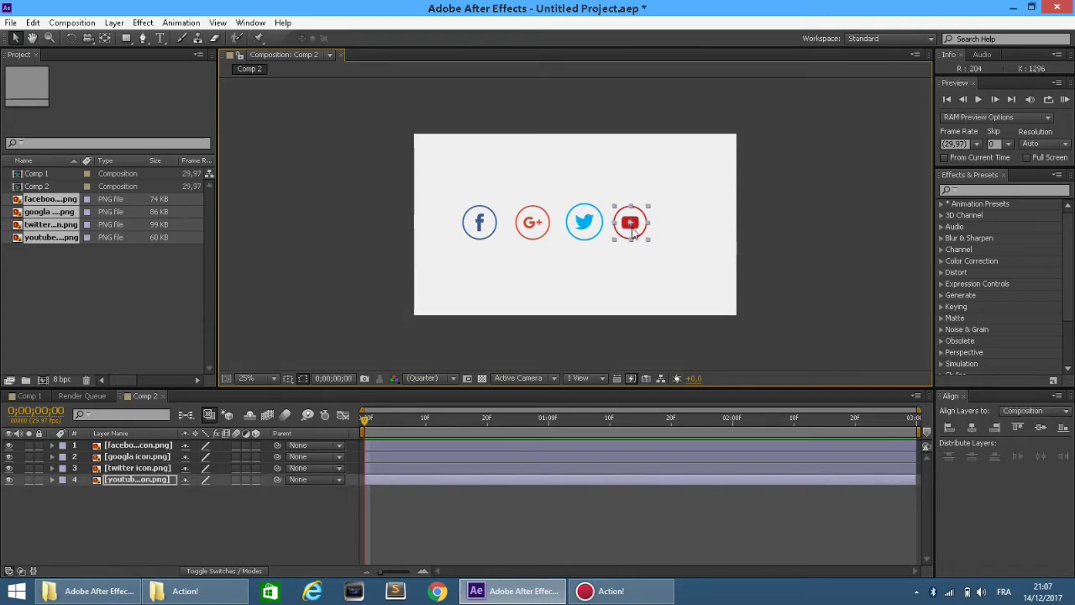
{"action": "left_click_drag", "start_coordinate": [632, 233], "coordinate": [637, 233]}
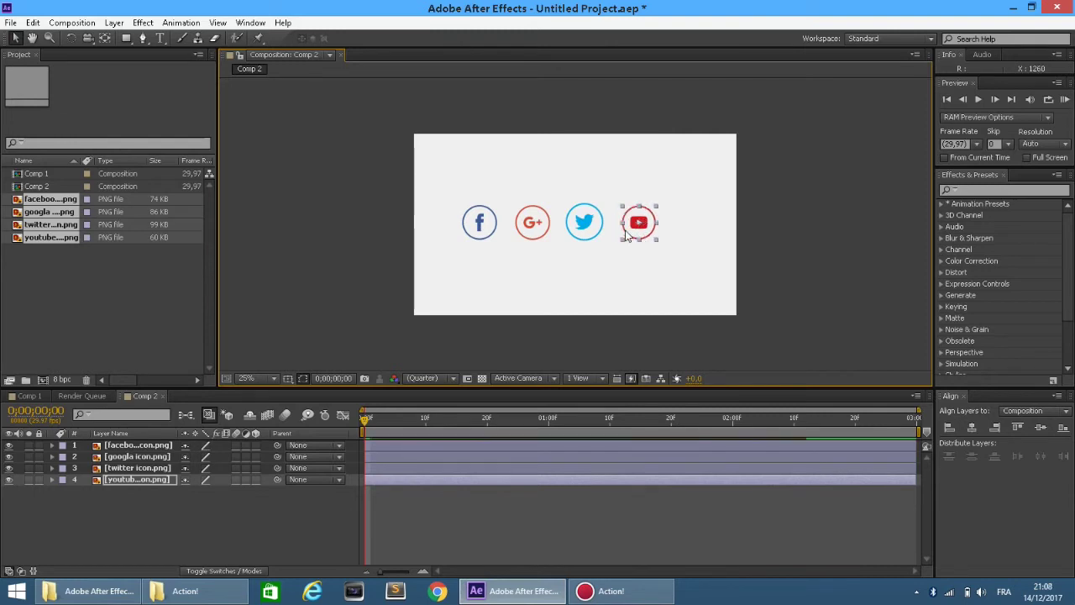
Marquee-select all four icons together
{"action": "left_click", "coordinate": [584, 244]}
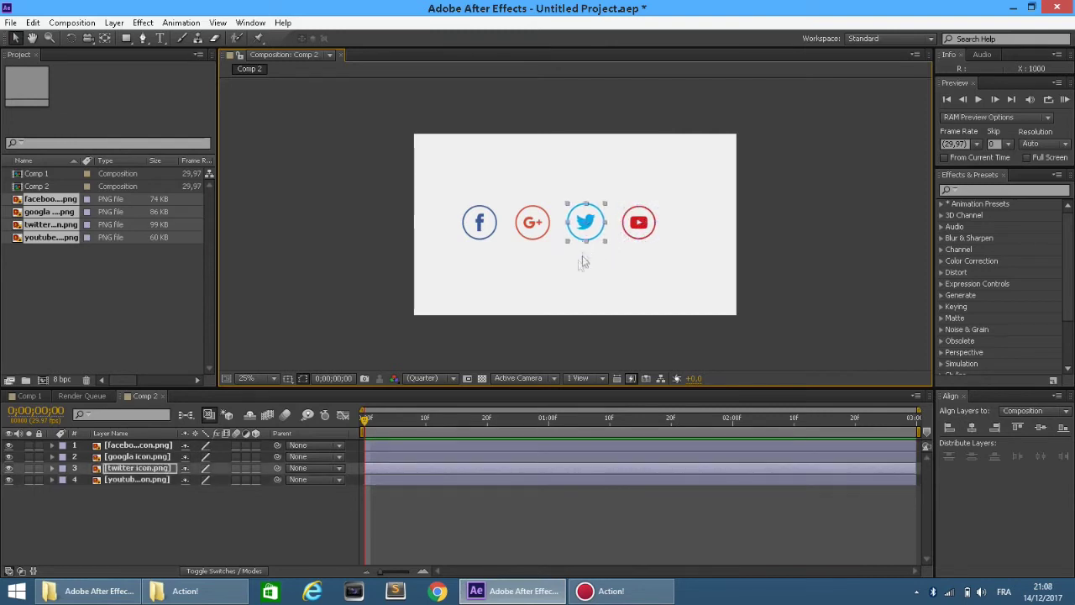
{"action": "left_click", "coordinate": [588, 265]}
{"action": "left_click_drag", "start_coordinate": [661, 266], "coordinate": [504, 225]}
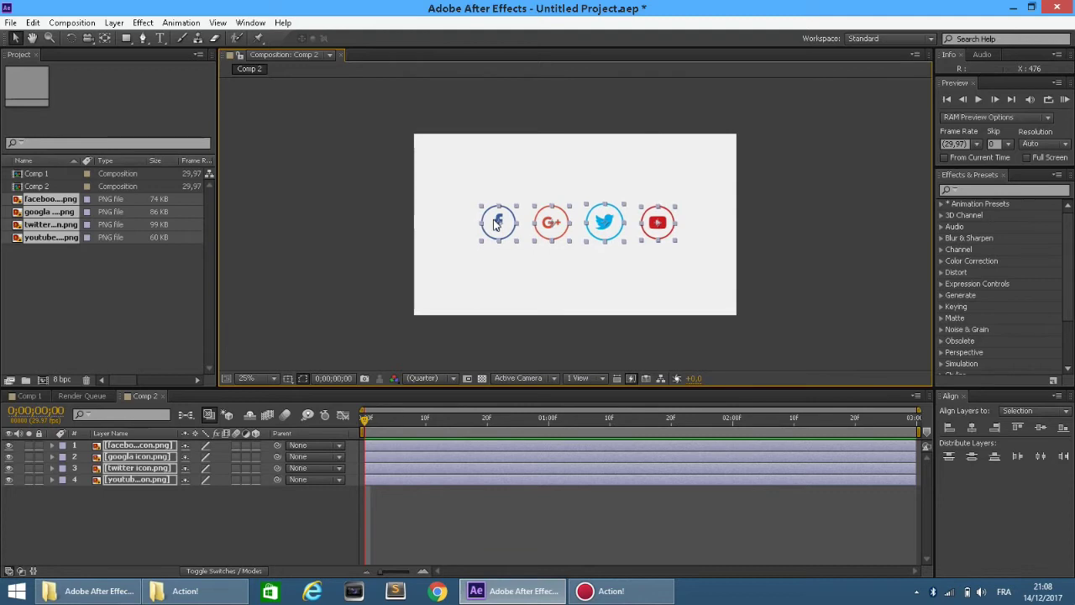
Select the facebook layer and reveal its Transform Scale property
{"action": "left_click", "coordinate": [488, 159]}
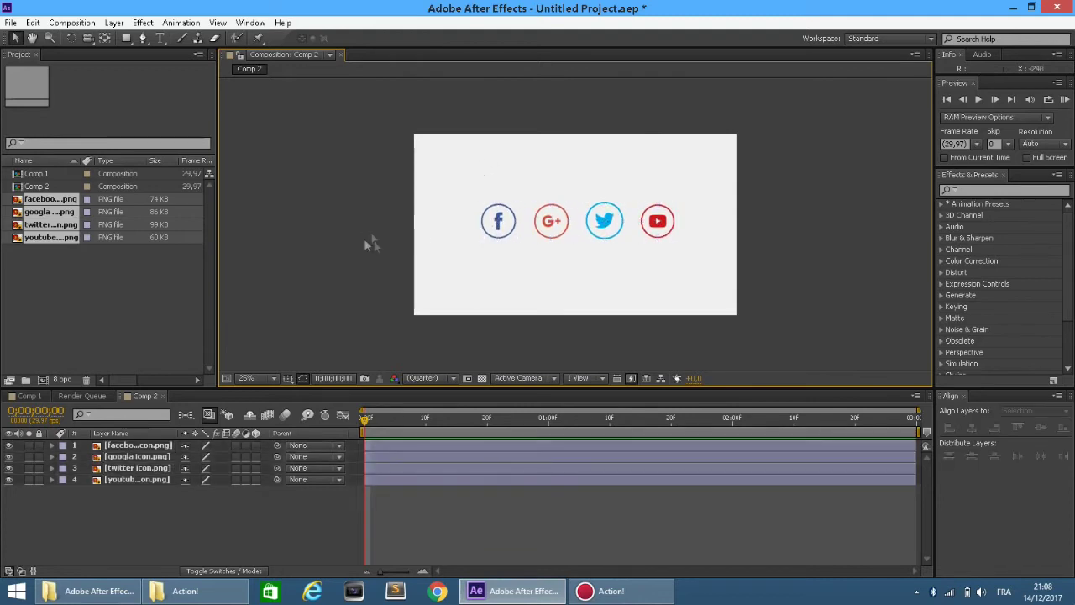
{"action": "left_click", "coordinate": [132, 447]}
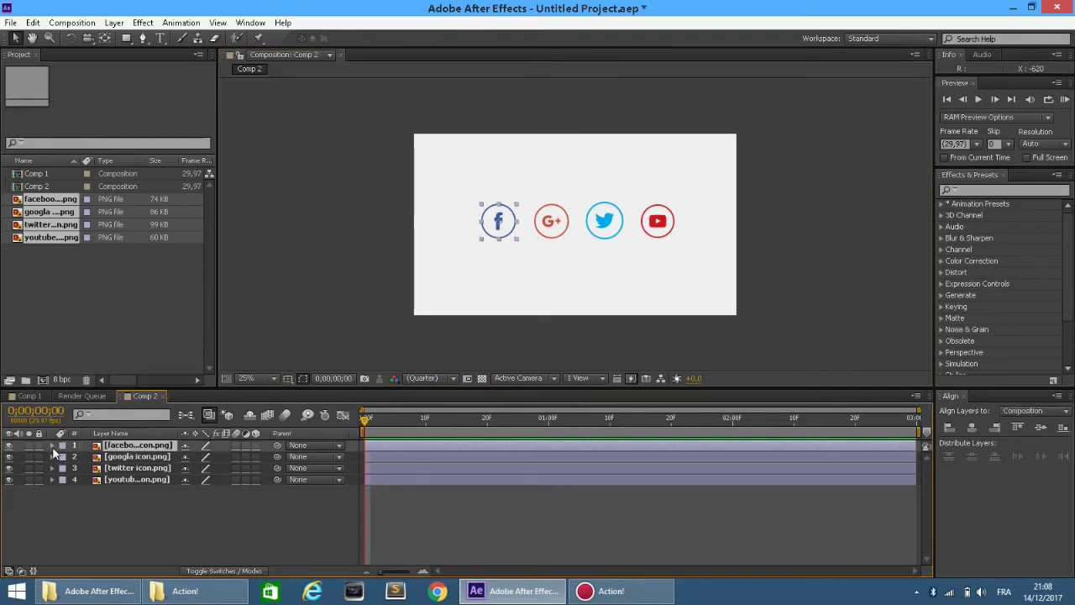
{"action": "left_click", "coordinate": [52, 446]}
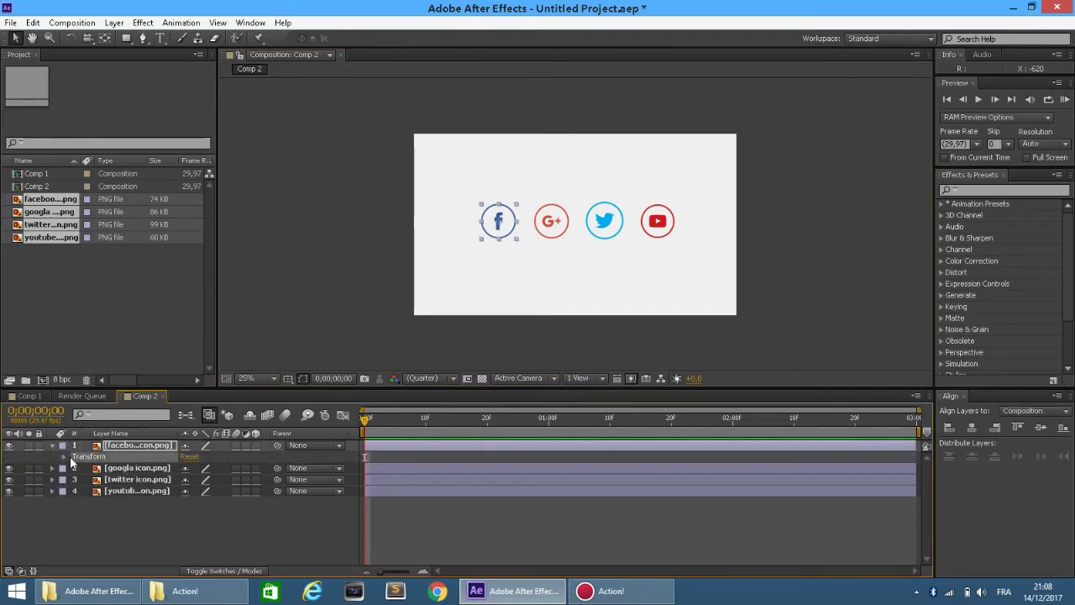
{"action": "left_click", "coordinate": [64, 456]}
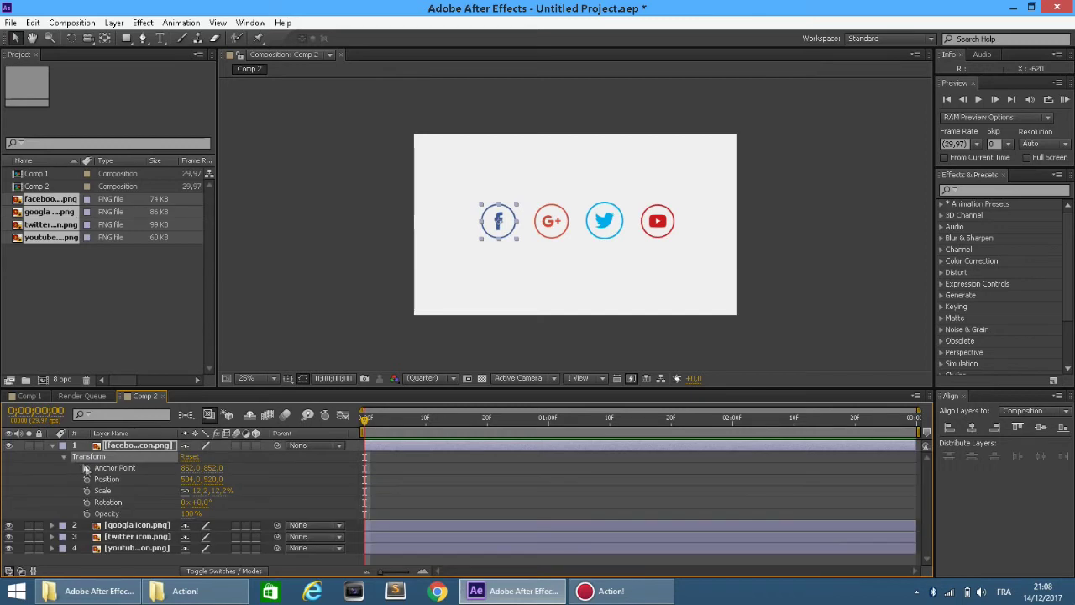
{"action": "left_click", "coordinate": [104, 492]}
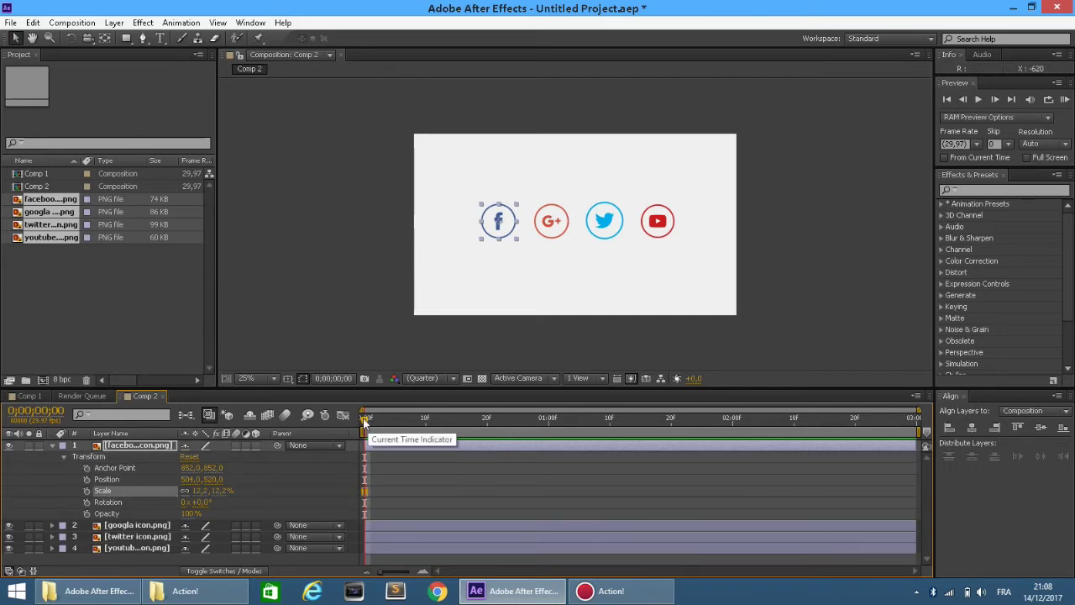
Enable the Facebook Scale stopwatch at frame 10 with a 0% value
{"action": "left_click_drag", "start_coordinate": [366, 422], "coordinate": [425, 426]}
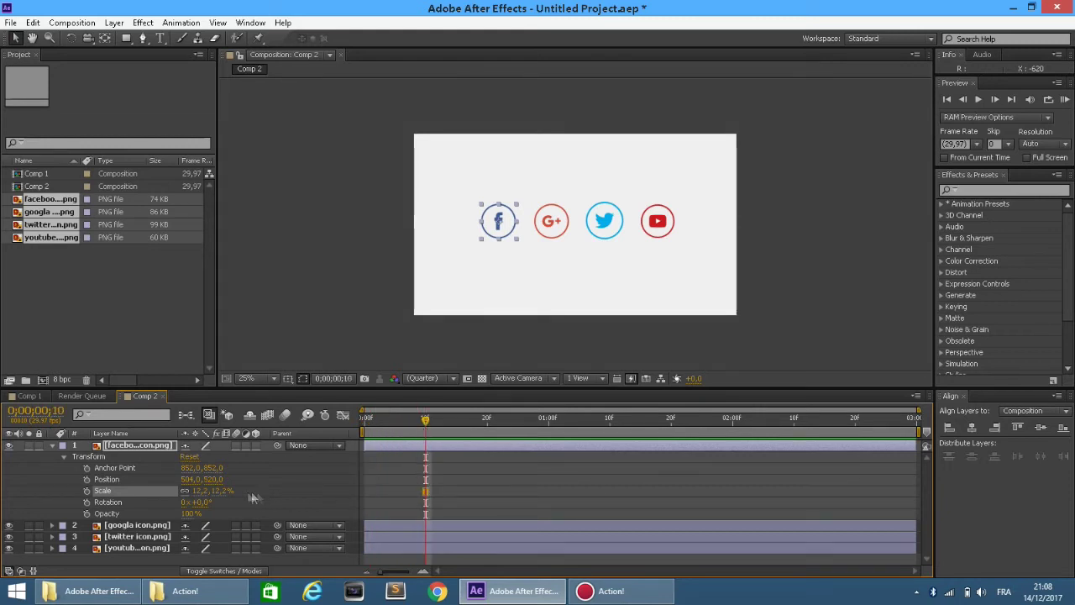
{"action": "left_click", "coordinate": [86, 491]}
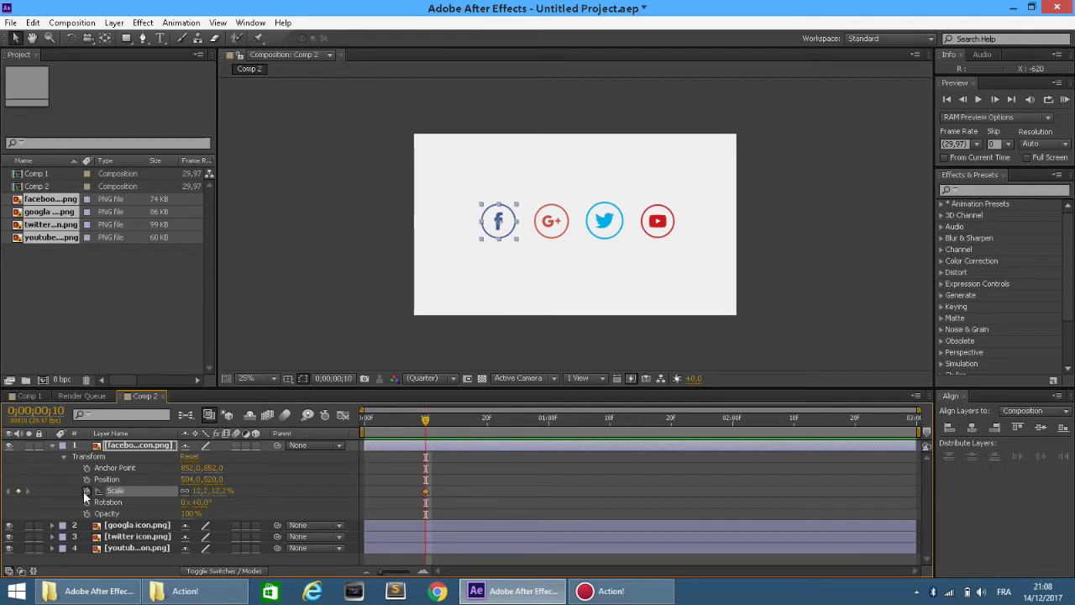
{"action": "left_click", "coordinate": [200, 491]}
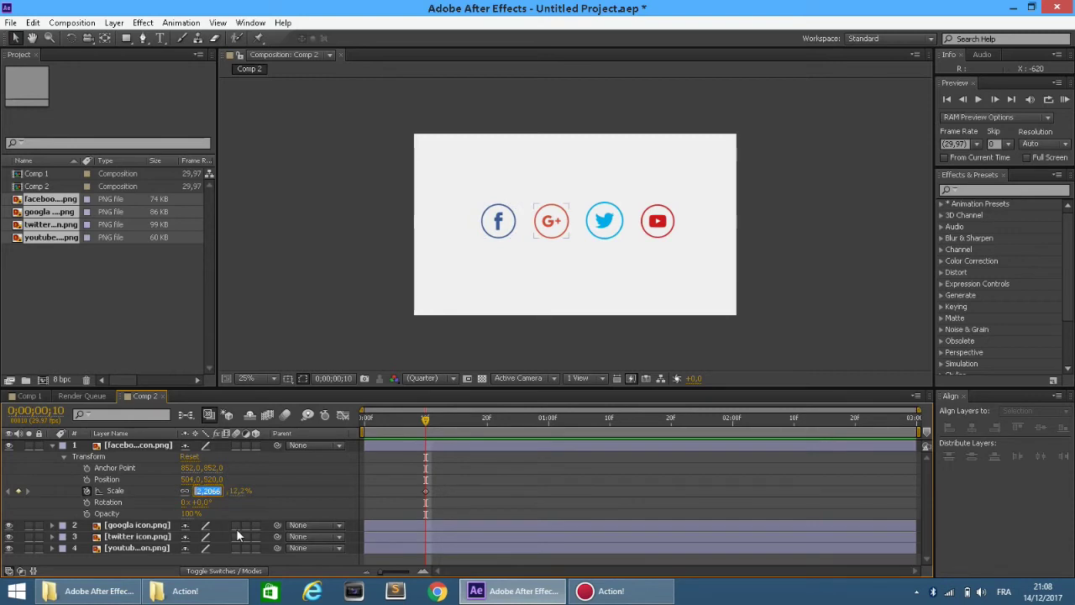
{"action": "type", "text": "0"}
{"action": "key", "text": "Return"}
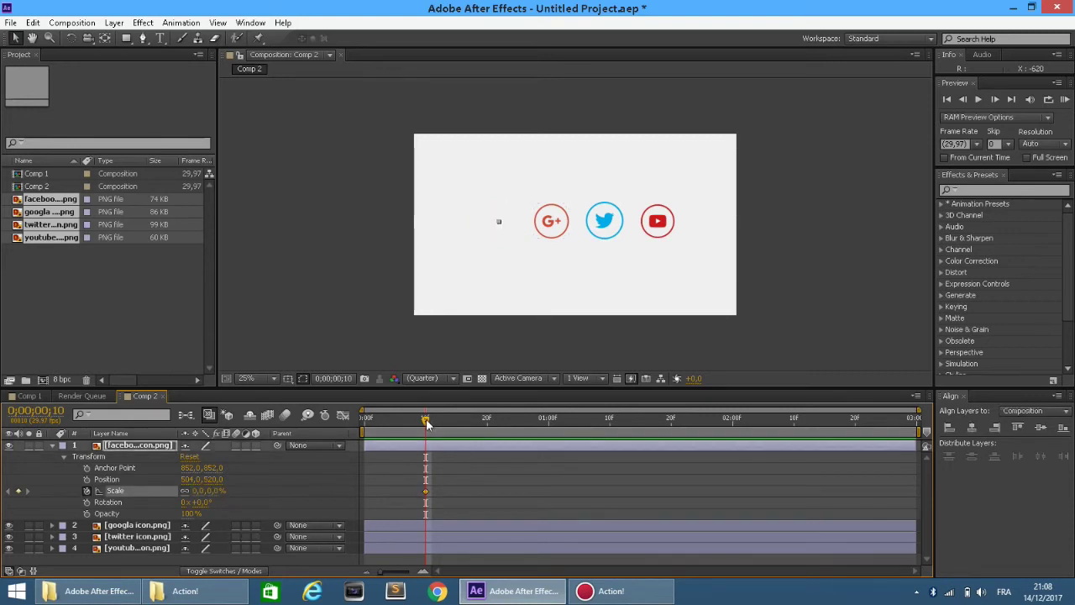
Add Facebook Scale keyframes of 17% and then 14% a couple of frames later
{"action": "left_click_drag", "start_coordinate": [426, 424], "coordinate": [457, 429]}
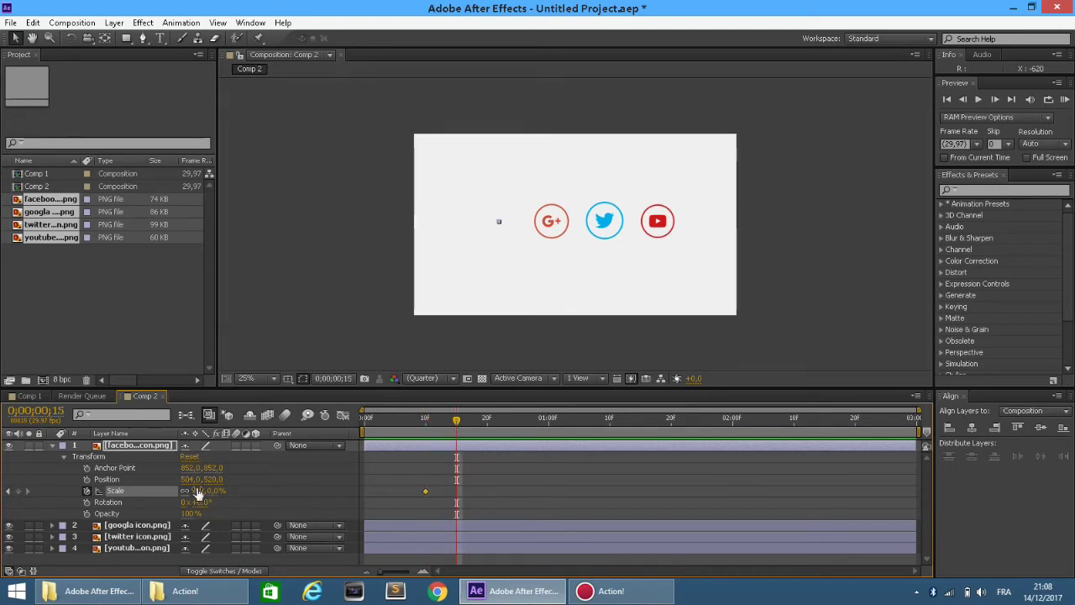
{"action": "left_click", "coordinate": [199, 491]}
{"action": "type", "text": "17"}
{"action": "key", "text": "Return"}
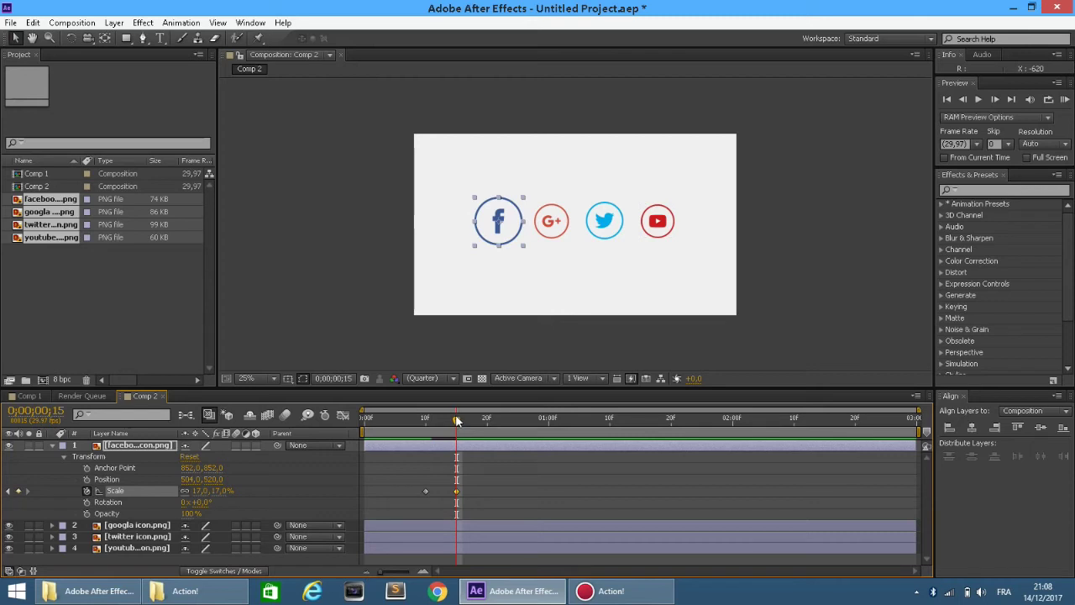
{"action": "left_click_drag", "start_coordinate": [460, 422], "coordinate": [468, 422]}
{"action": "left_click", "coordinate": [199, 490]}
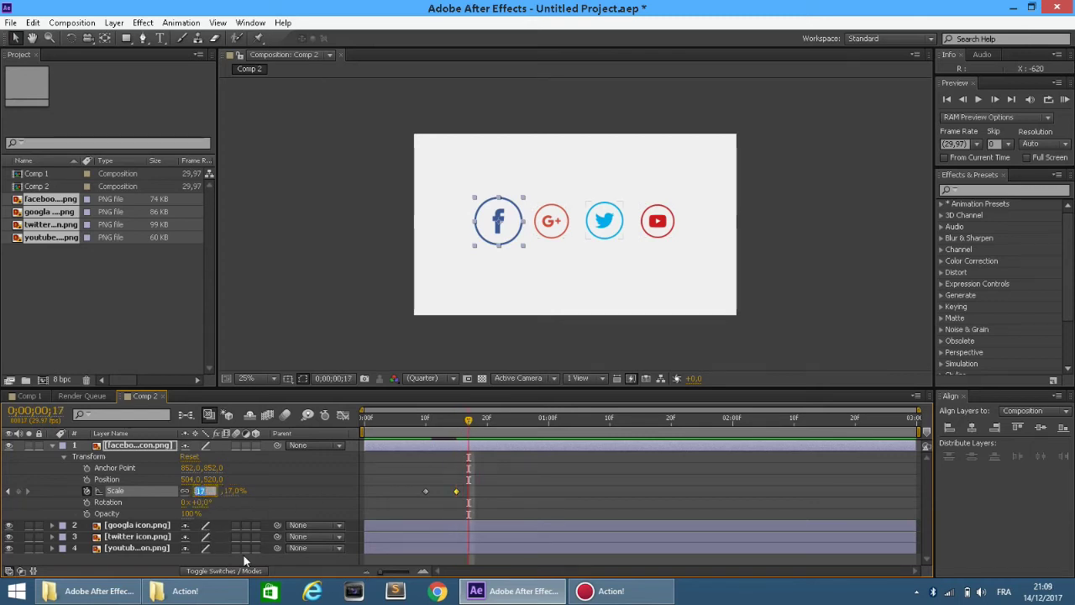
{"action": "type", "text": "14"}
{"action": "key", "text": "Return"}
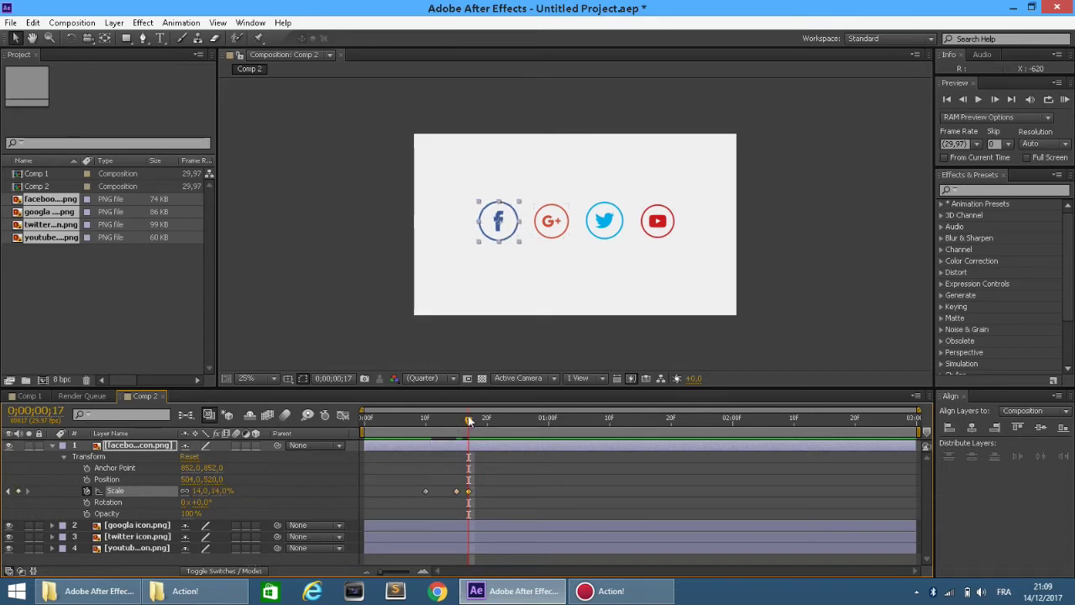
Set the final 15% Facebook Scale keyframe at frame 20 and scrub to preview
{"action": "left_click_drag", "start_coordinate": [473, 415], "coordinate": [478, 416]}
{"action": "left_click_drag", "start_coordinate": [485, 422], "coordinate": [487, 420]}
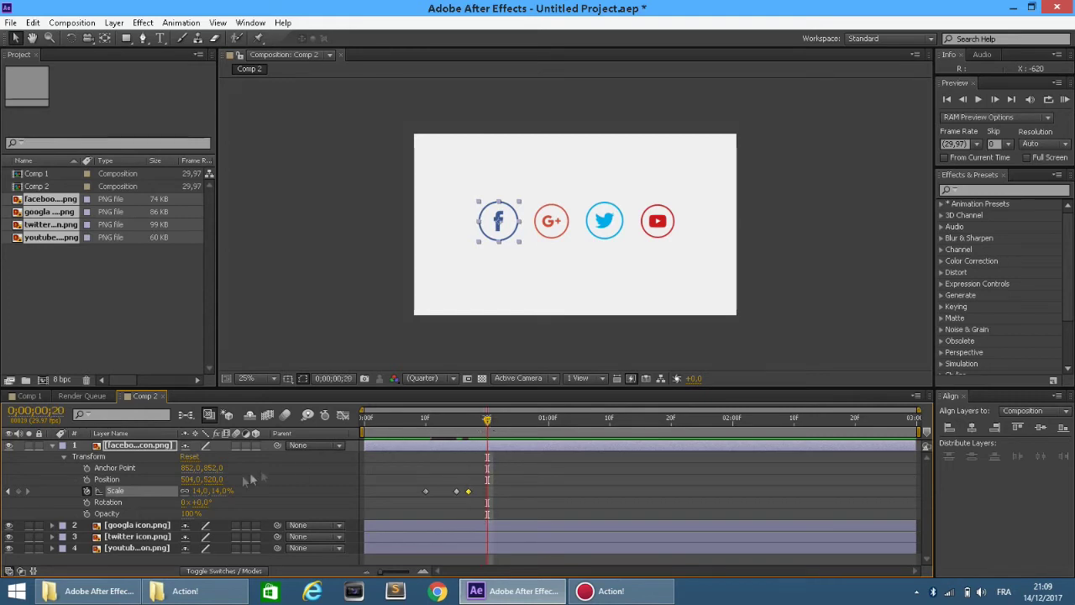
{"action": "left_click", "coordinate": [196, 491]}
{"action": "type", "text": "15"}
{"action": "key", "text": "Return"}
{"action": "left_click", "coordinate": [370, 426]}
{"action": "left_click_drag", "start_coordinate": [371, 426], "coordinate": [501, 428]}
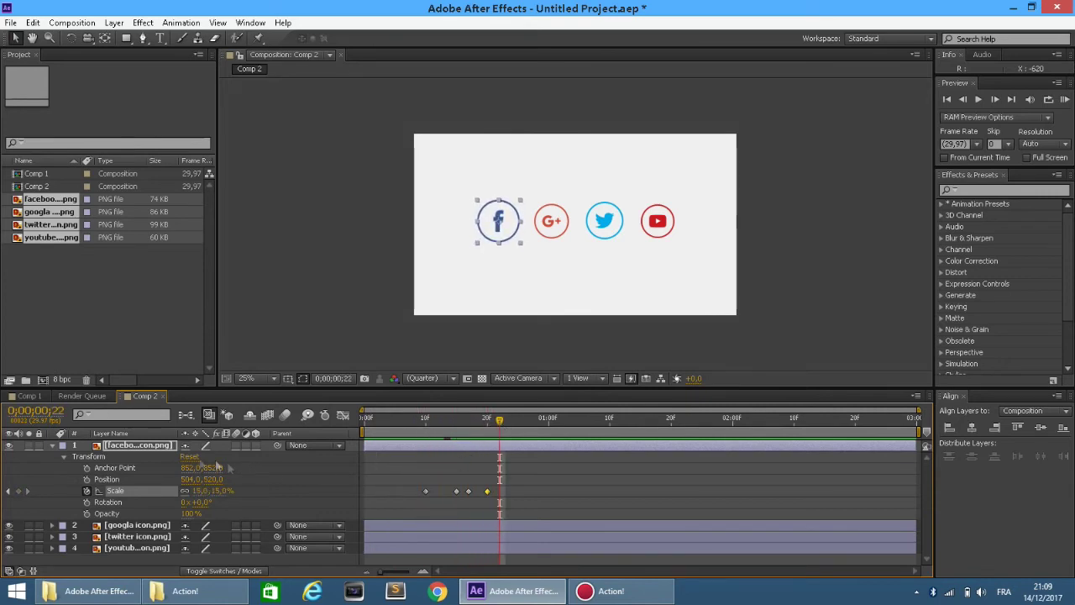
Collapse the Facebook layer and expand the Google+ layer's Transform properties
{"action": "left_click", "coordinate": [63, 455]}
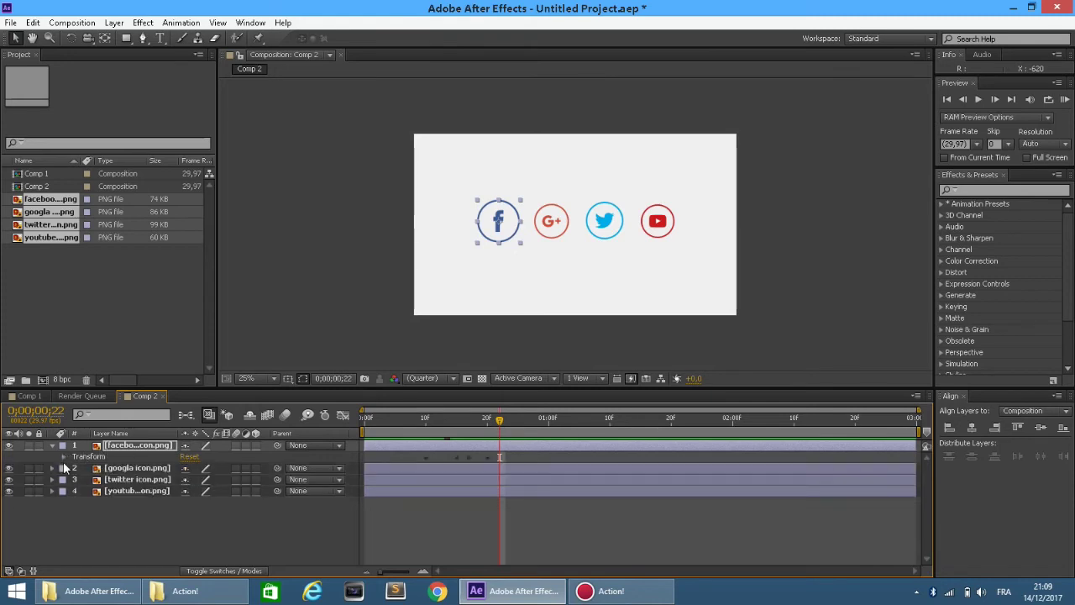
{"action": "left_click", "coordinate": [52, 446]}
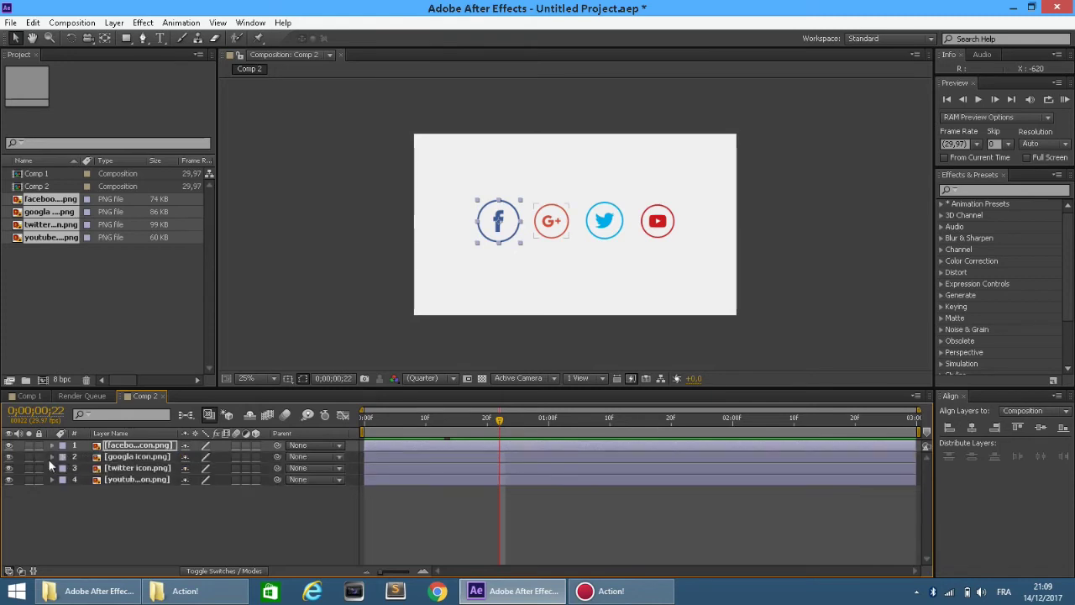
{"action": "left_click", "coordinate": [53, 456]}
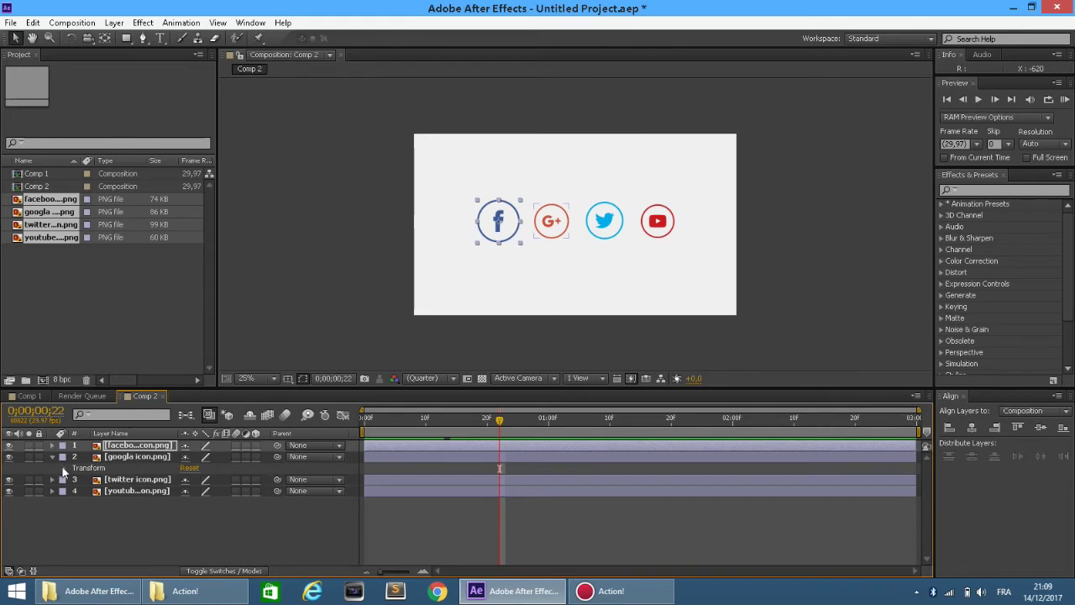
{"action": "left_click", "coordinate": [62, 467]}
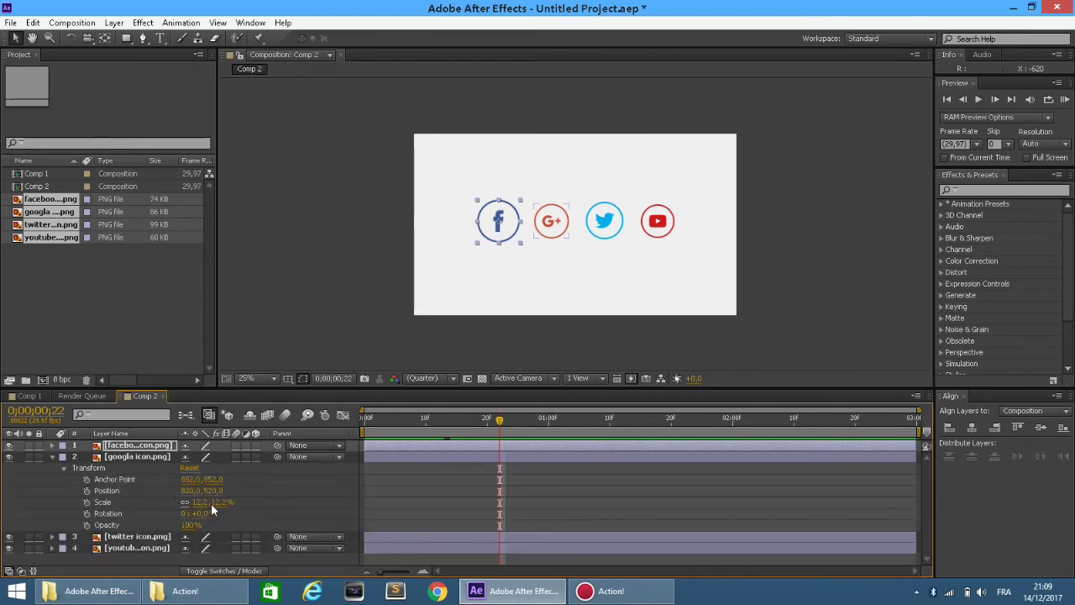
{"action": "key", "text": "F2"}
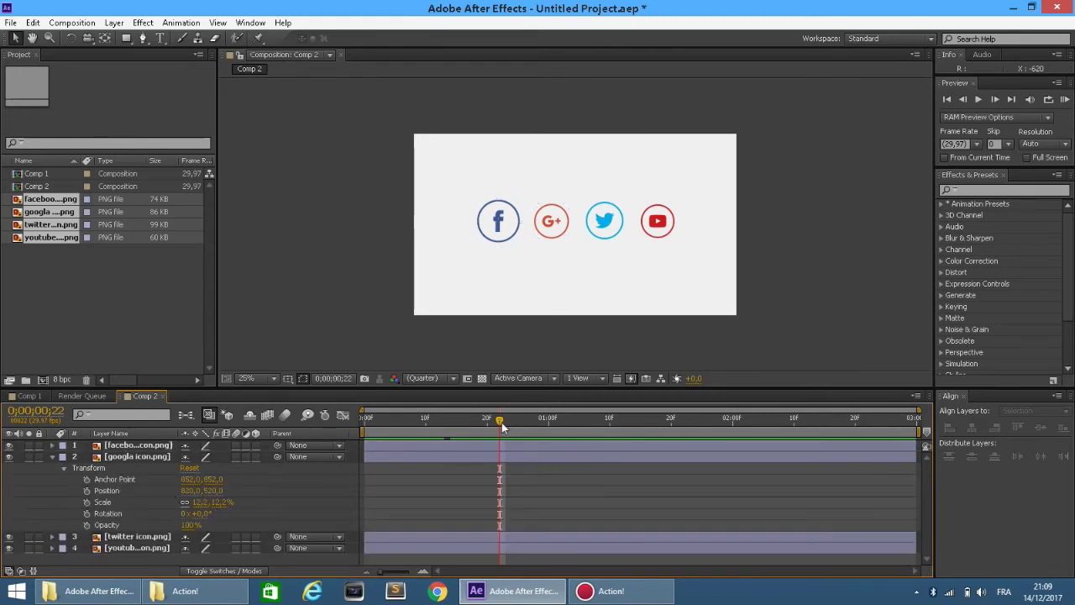
Keyframe Google+ Scale at 0% at frame 20 and 17% at frame 25
{"action": "left_click_drag", "start_coordinate": [502, 429], "coordinate": [492, 427]}
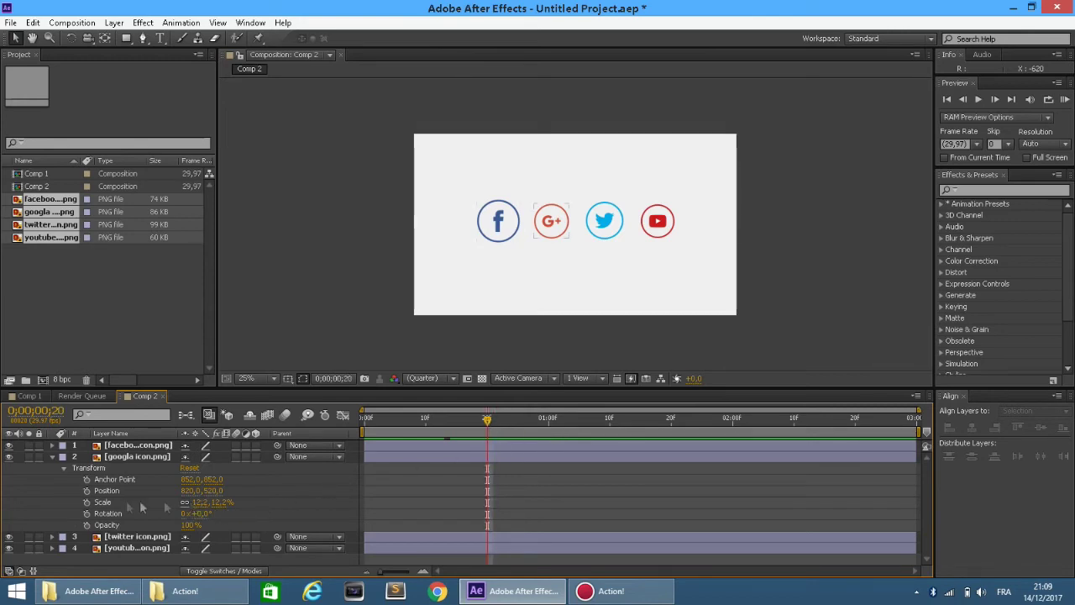
{"action": "left_click", "coordinate": [87, 503]}
{"action": "left_click", "coordinate": [207, 502]}
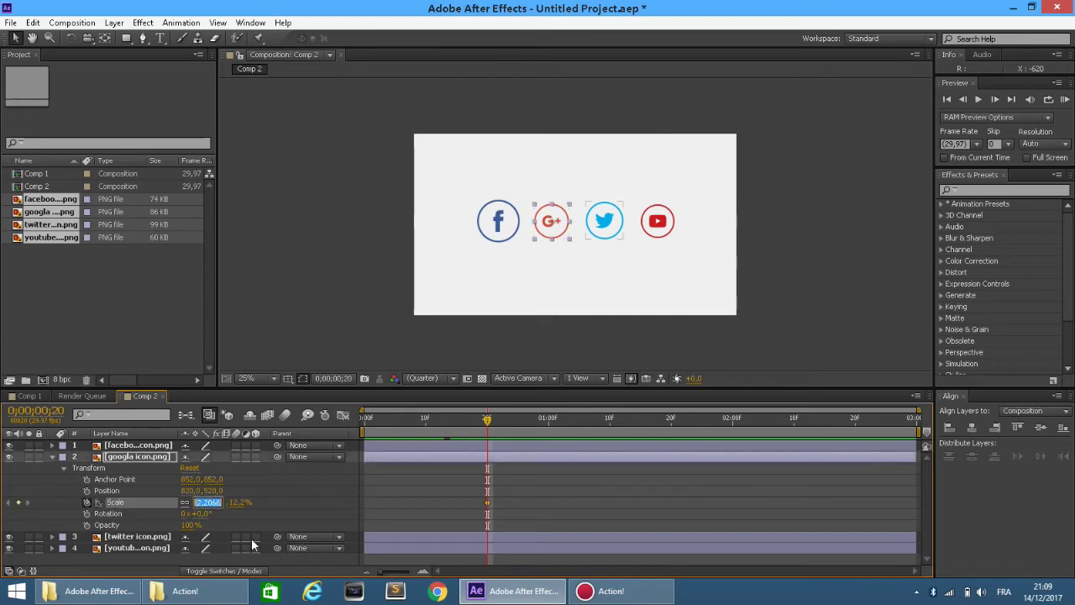
{"action": "key", "text": "Return"}
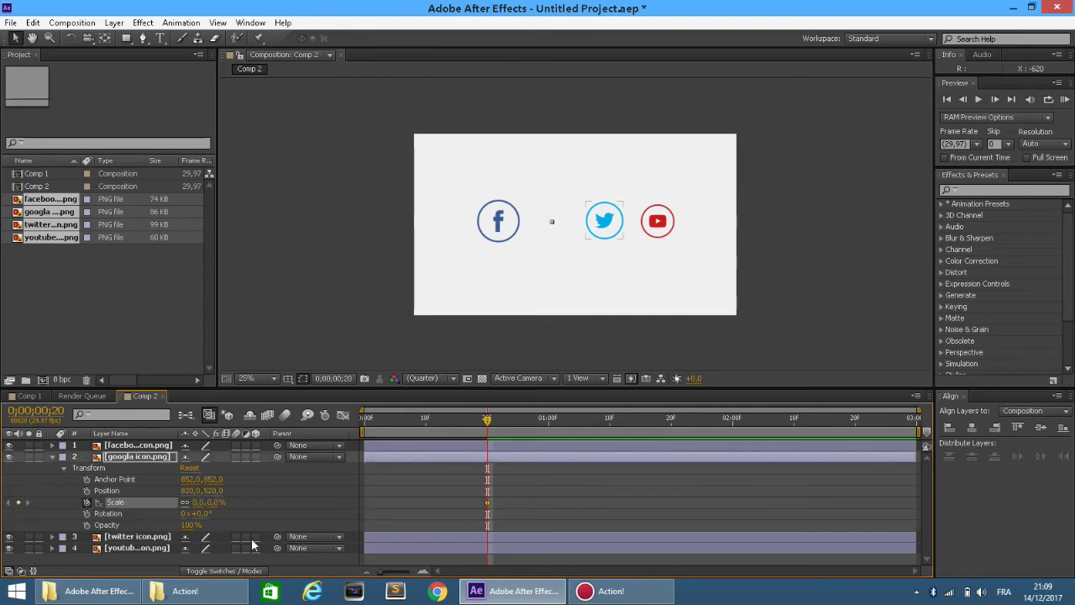
{"action": "left_click_drag", "start_coordinate": [487, 422], "coordinate": [518, 420]}
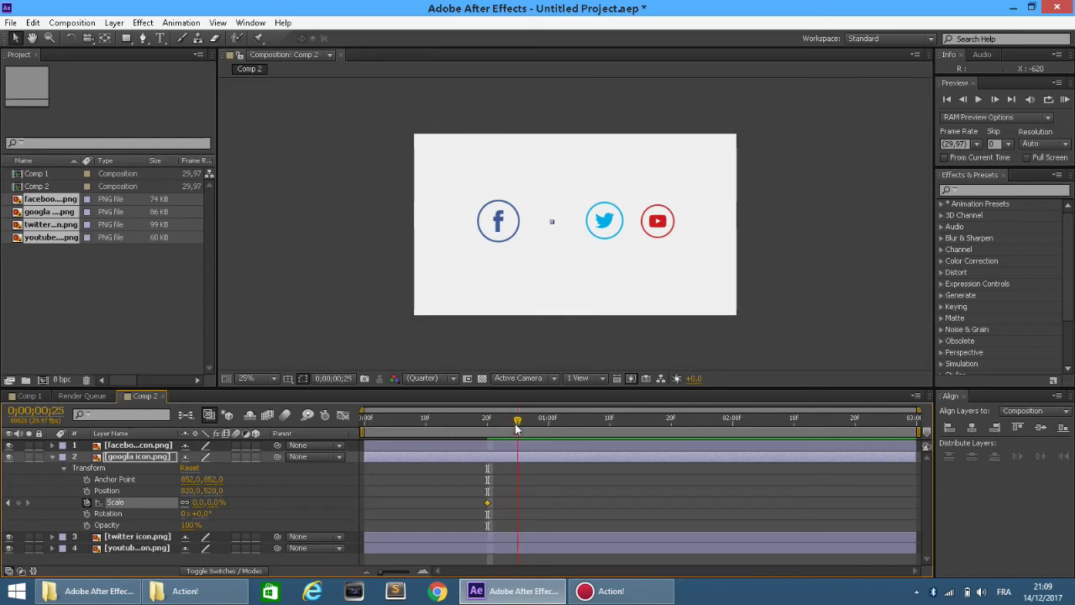
{"action": "left_click", "coordinate": [204, 503]}
{"action": "type", "text": "17"}
{"action": "key", "text": "Return"}
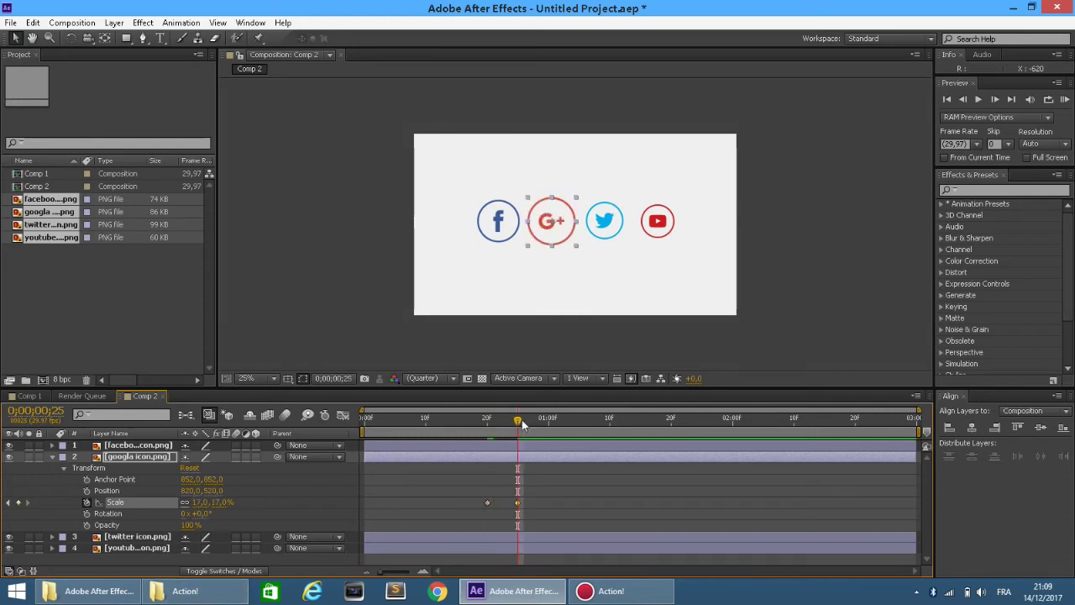
Add Google+ Scale keyframes of 14% at frame 27 and 15% at 01:00, then collapse
{"action": "left_click_drag", "start_coordinate": [518, 420], "coordinate": [530, 427]}
{"action": "left_click", "coordinate": [199, 502]}
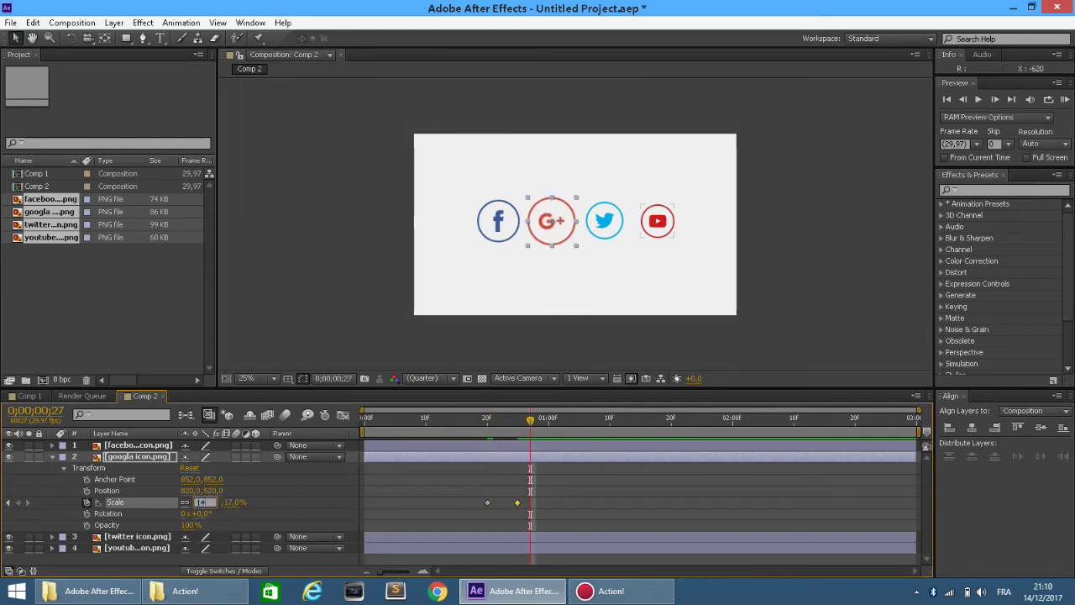
{"action": "type", "text": "14"}
{"action": "key", "text": "Return"}
{"action": "left_click_drag", "start_coordinate": [531, 420], "coordinate": [547, 428]}
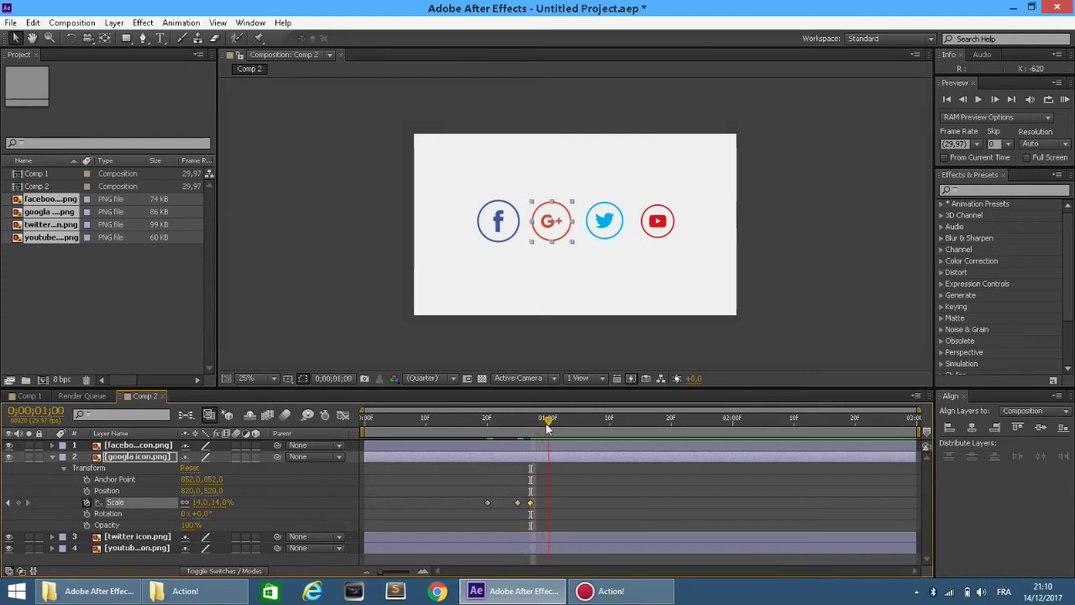
{"action": "left_click", "coordinate": [202, 502]}
{"action": "type", "text": "15"}
{"action": "key", "text": "Return"}
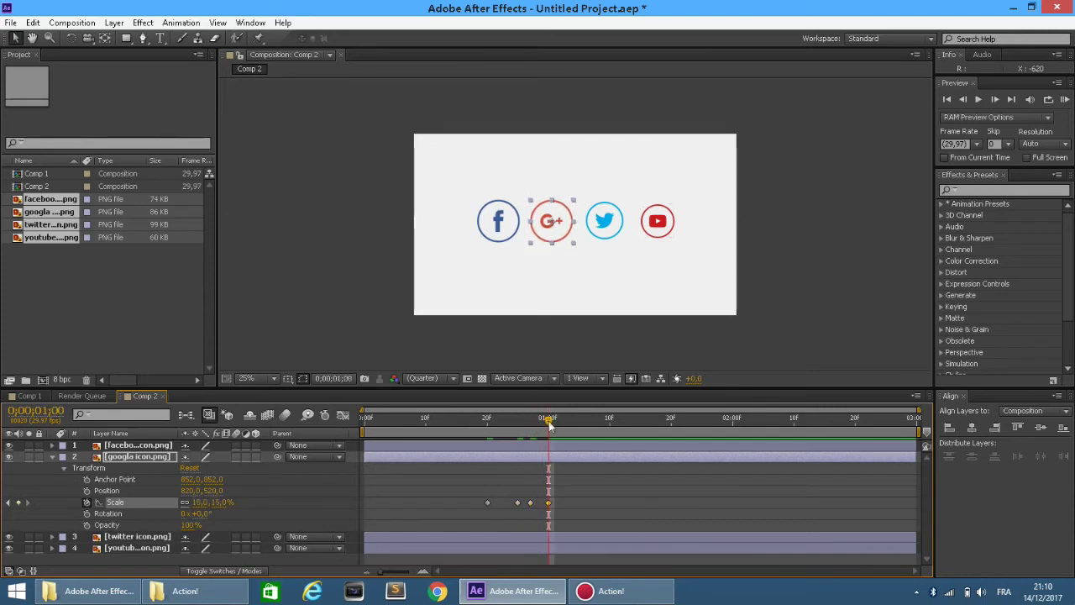
{"action": "mouse_move", "coordinate": [550, 426]}
{"action": "left_mouse_down"}
{"action": "mouse_move", "coordinate": [479, 428]}
{"action": "mouse_move", "coordinate": [566, 430]}
{"action": "left_mouse_up"}
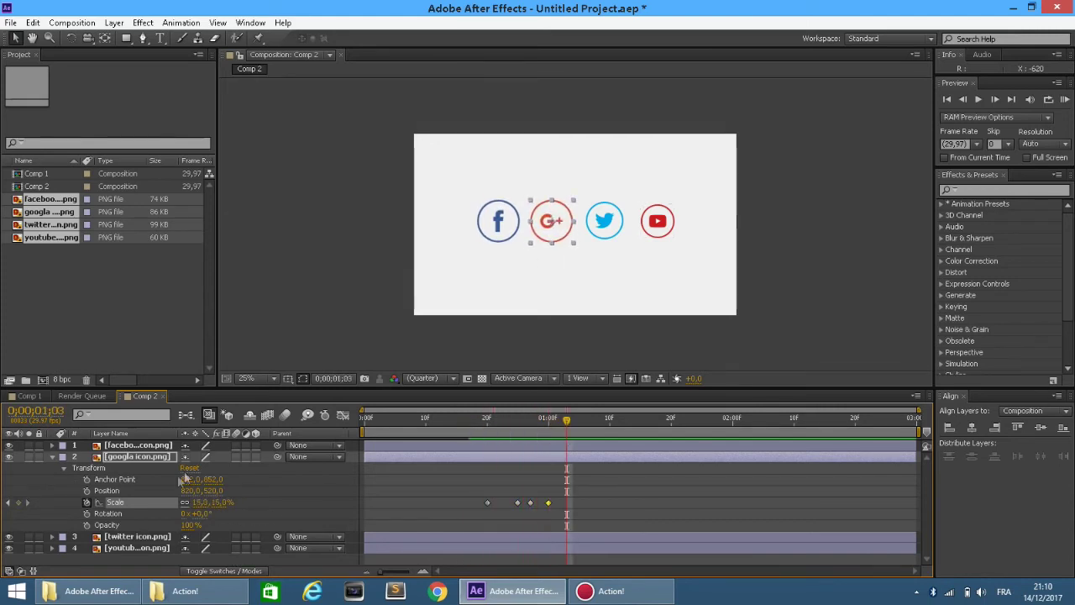
{"action": "left_click", "coordinate": [63, 467]}
{"action": "left_click", "coordinate": [52, 456]}
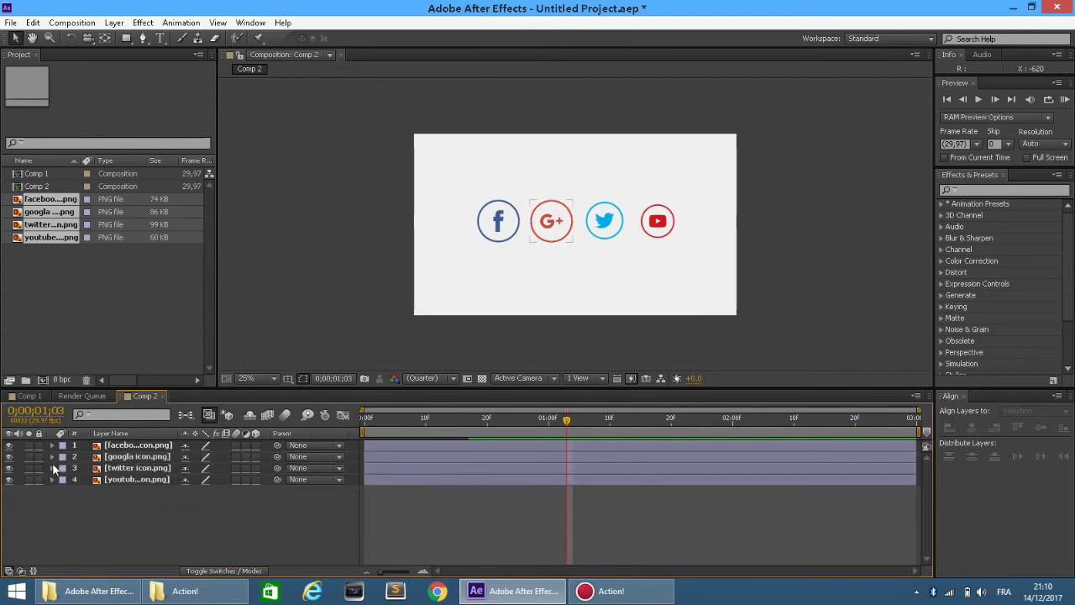
Expand the twitter layer's Transform and keyframe its Scale at 0% at 01:00
{"action": "left_click", "coordinate": [52, 467]}
{"action": "left_click", "coordinate": [64, 478]}
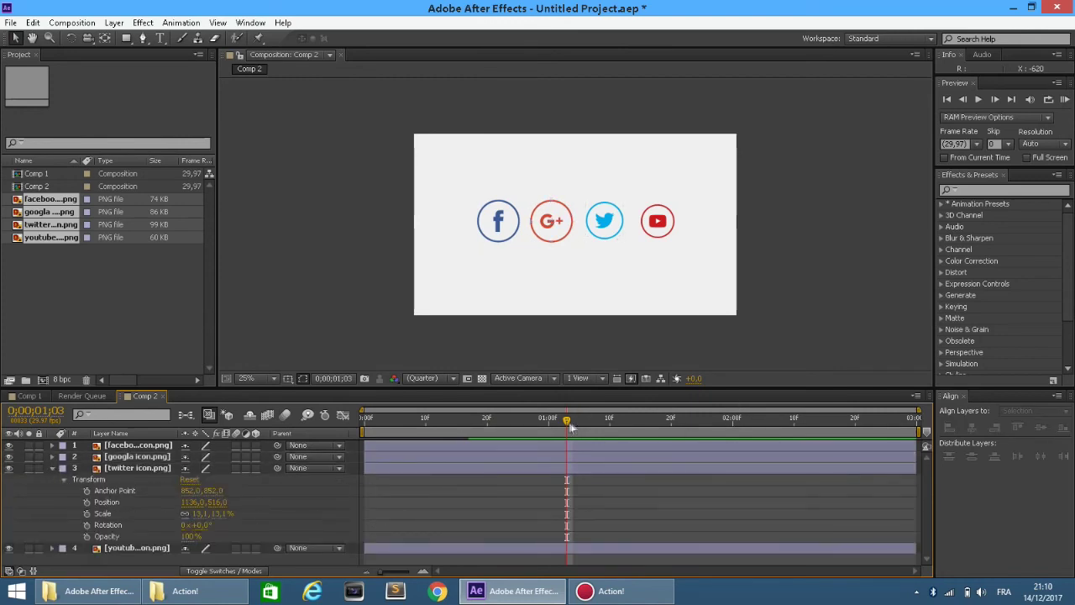
{"action": "left_click_drag", "start_coordinate": [571, 428], "coordinate": [549, 427]}
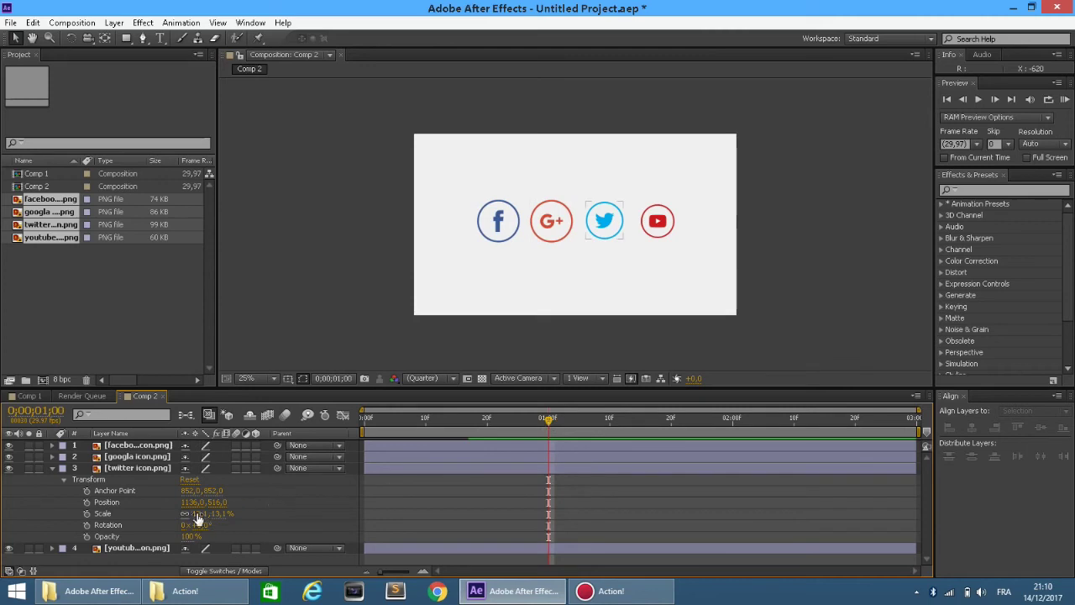
{"action": "left_click", "coordinate": [87, 513]}
{"action": "left_click", "coordinate": [194, 513]}
{"action": "type", "text": "0"}
{"action": "key", "text": "Return"}
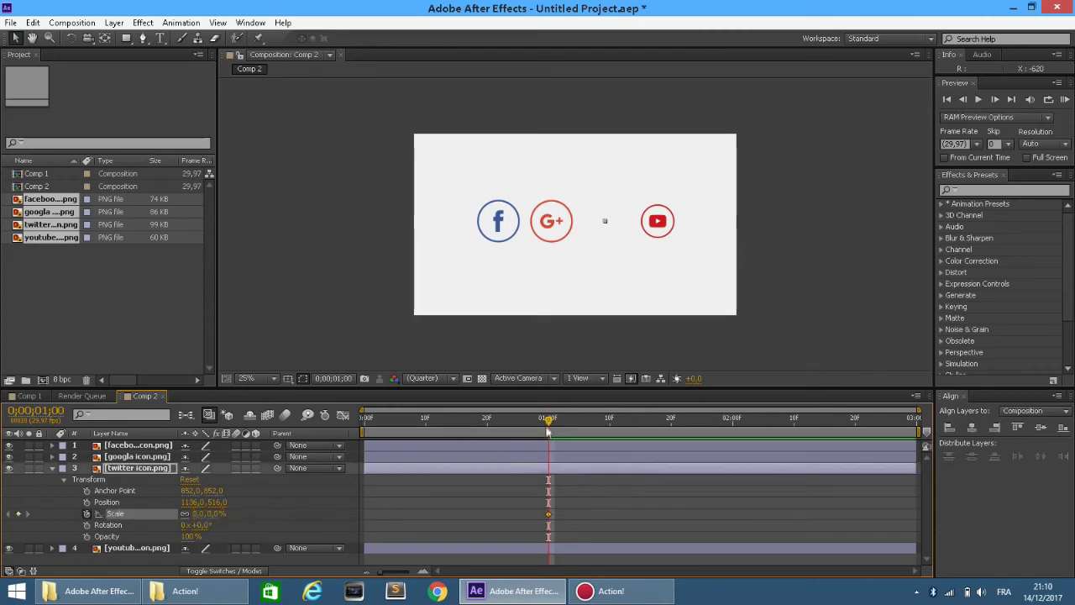
Add a 17% Twitter Scale keyframe at 01:05
{"action": "left_click_drag", "start_coordinate": [551, 427], "coordinate": [578, 427]}
{"action": "left_click", "coordinate": [206, 513]}
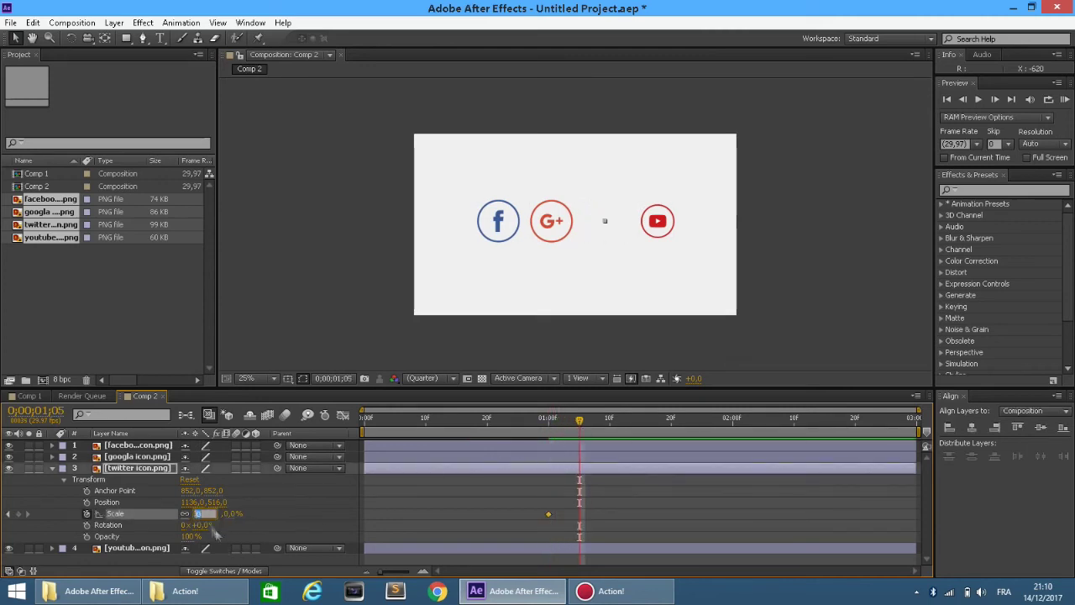
{"action": "type", "text": "17"}
{"action": "key", "text": "Return"}
{"action": "left_click", "coordinate": [427, 495]}
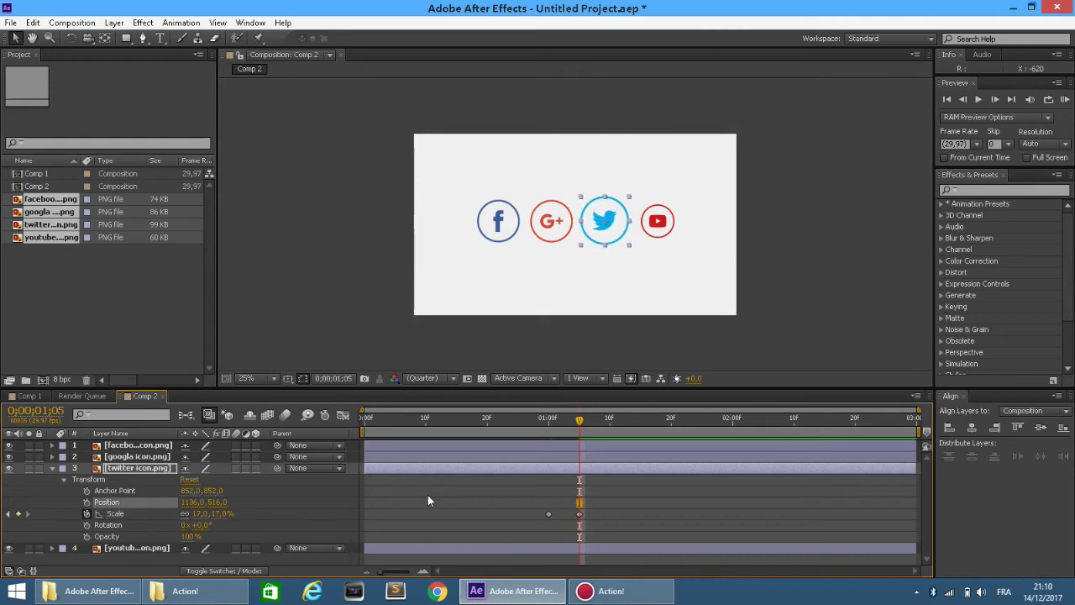
{"action": "key", "text": "ctrl+z"}
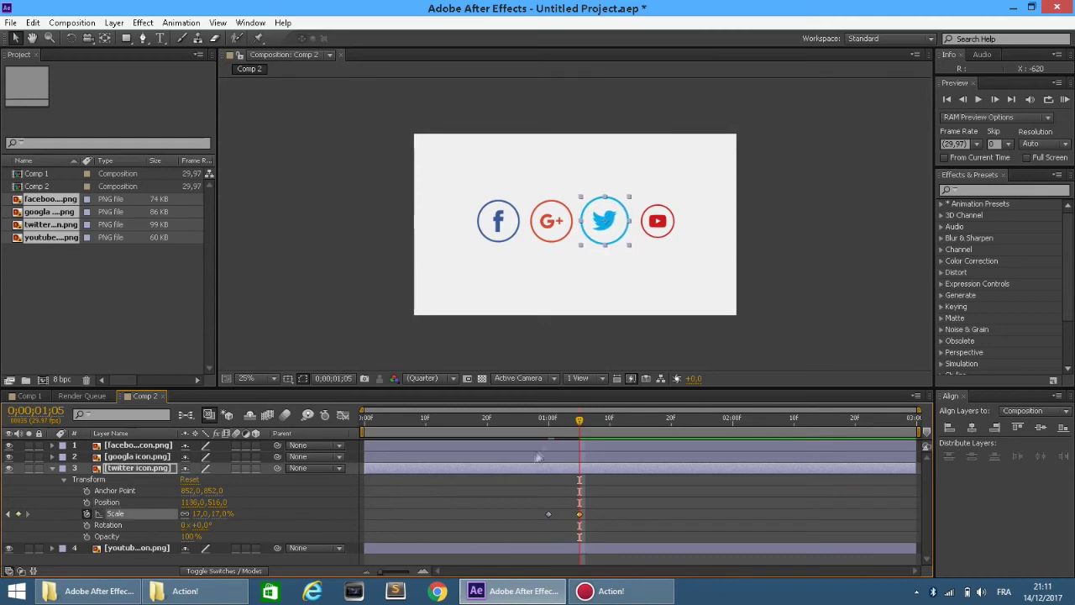
Add Twitter Scale keyframes of 14% at 01:07 and 15% at 01:10, then collapse
{"action": "left_click_drag", "start_coordinate": [582, 426], "coordinate": [593, 426]}
{"action": "left_click", "coordinate": [201, 513]}
{"action": "type", "text": "14"}
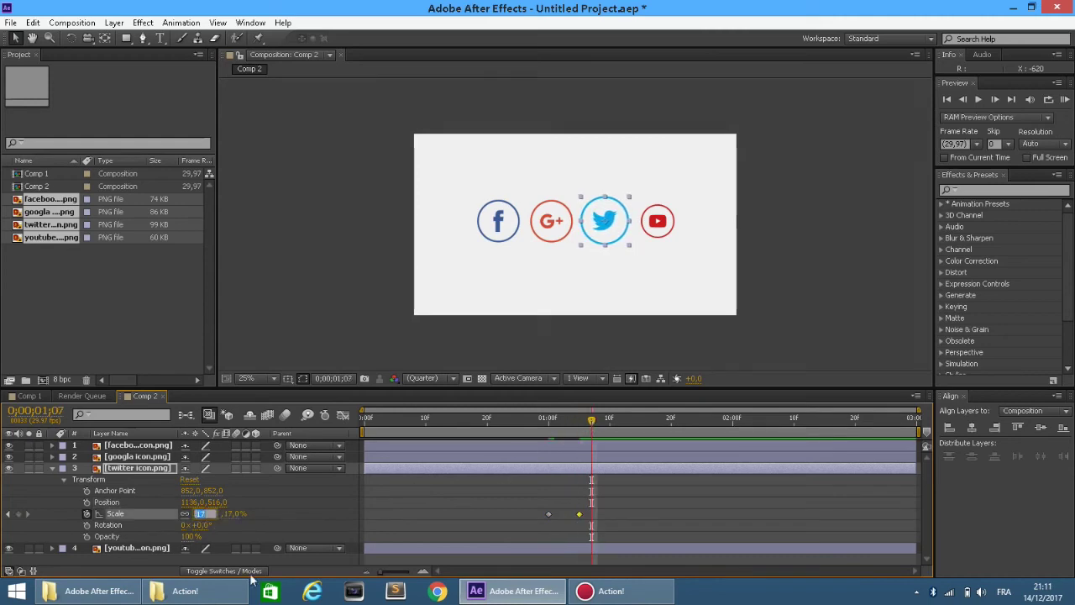
{"action": "key", "text": "Return"}
{"action": "left_click_drag", "start_coordinate": [593, 423], "coordinate": [610, 422]}
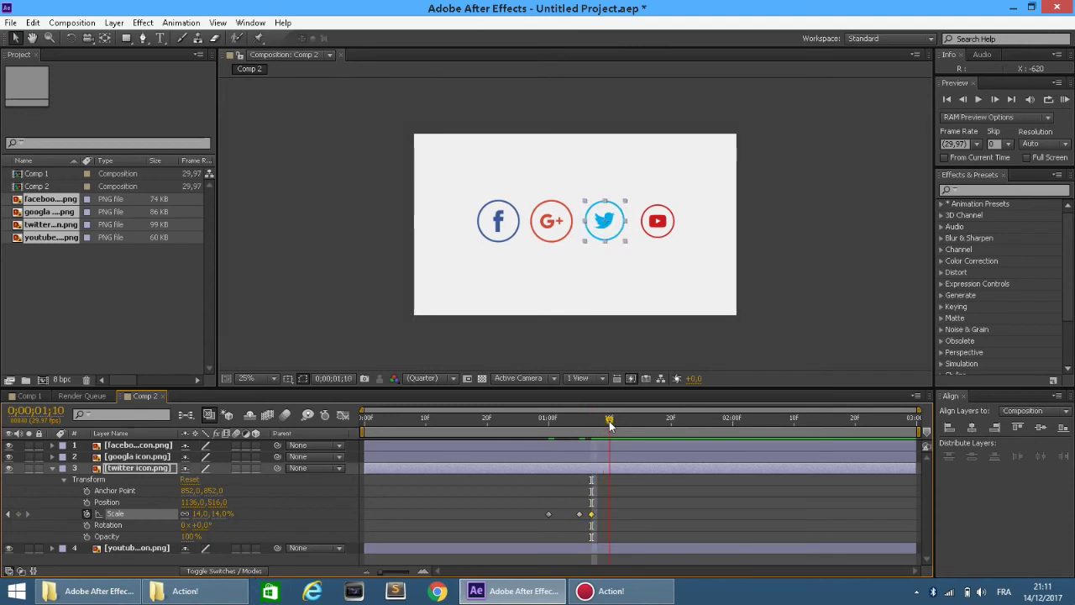
{"action": "left_click", "coordinate": [202, 513]}
{"action": "key", "text": "Return"}
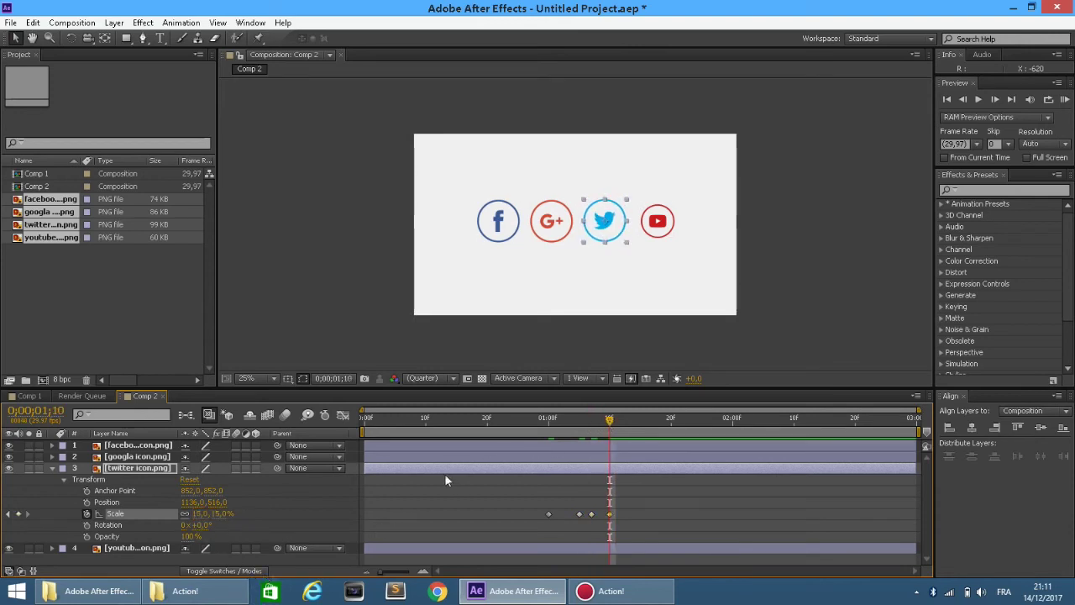
{"action": "mouse_move", "coordinate": [610, 420]}
{"action": "left_mouse_down"}
{"action": "mouse_move", "coordinate": [448, 422]}
{"action": "mouse_move", "coordinate": [612, 423]}
{"action": "mouse_move", "coordinate": [538, 429]}
{"action": "mouse_move", "coordinate": [615, 432]}
{"action": "mouse_move", "coordinate": [609, 423]}
{"action": "left_mouse_up"}
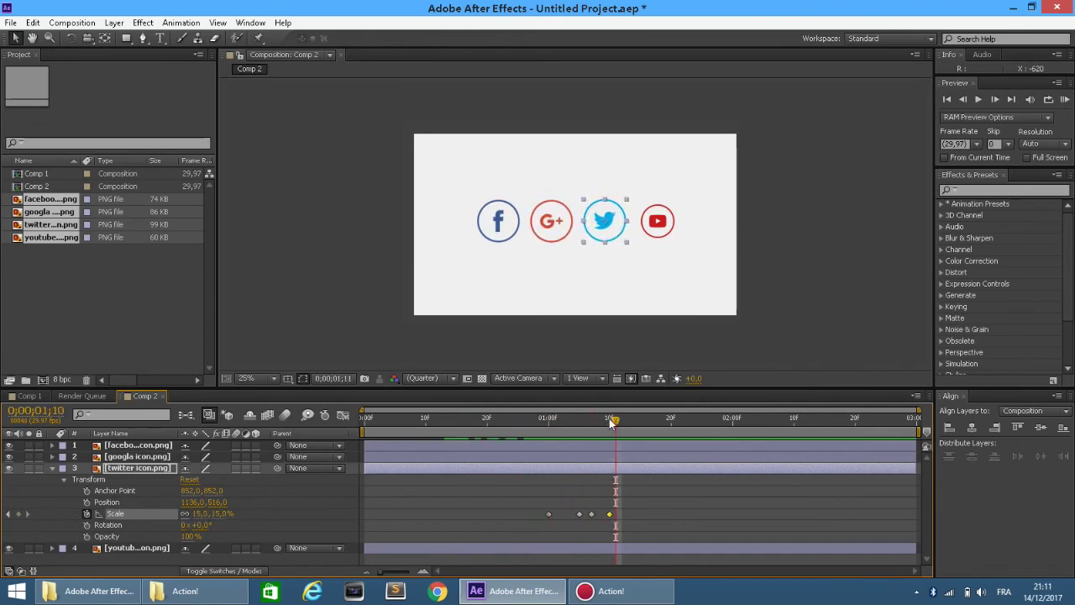
{"action": "left_click", "coordinate": [64, 479]}
{"action": "left_click", "coordinate": [52, 468]}
Expand the youtube layer's Transform and keyframe its Scale at 0% at 01:10
{"action": "left_click", "coordinate": [52, 479]}
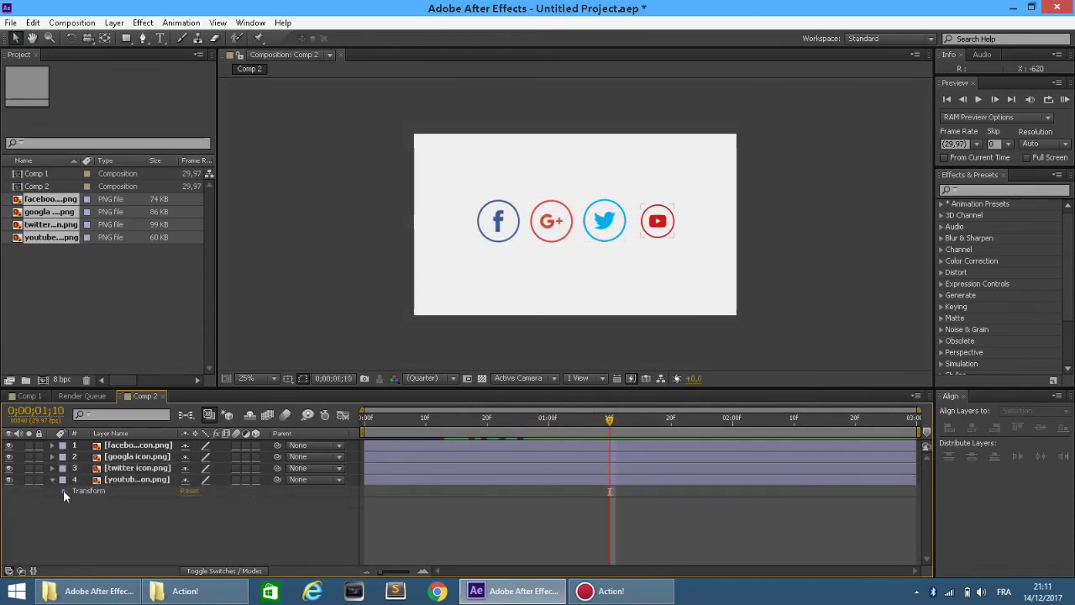
{"action": "left_click", "coordinate": [64, 491]}
{"action": "left_click", "coordinate": [208, 525]}
{"action": "type", "text": "0"}
{"action": "key", "text": "Return"}
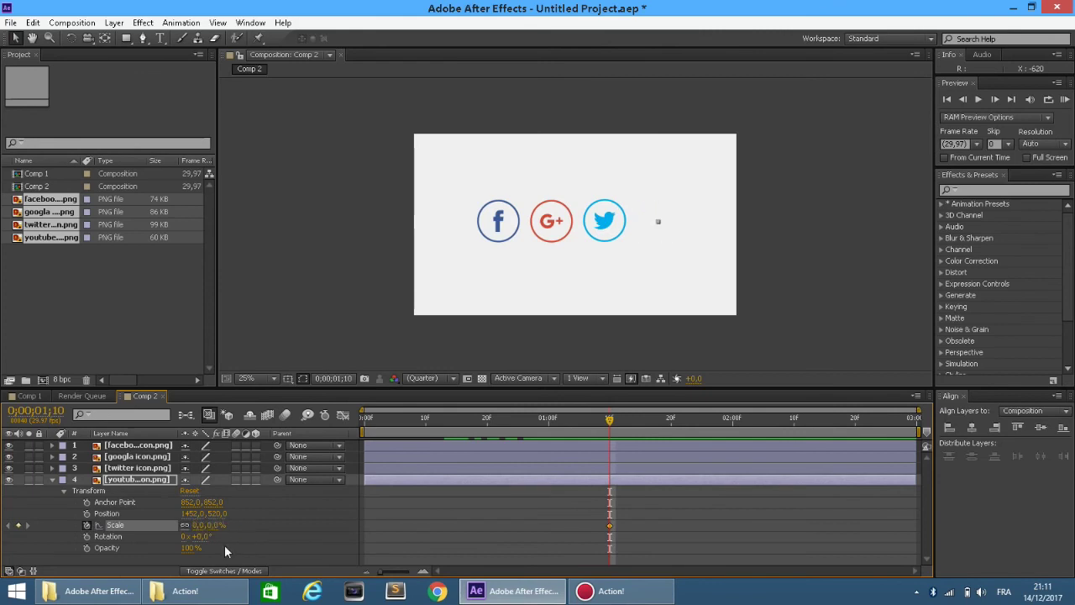
Add YouTube Scale keyframes of 17% at 01:15 and 14% at 01:17
{"action": "left_click_drag", "start_coordinate": [612, 427], "coordinate": [641, 425]}
{"action": "left_click", "coordinate": [200, 526]}
{"action": "type", "text": "17"}
{"action": "key", "text": "Return"}
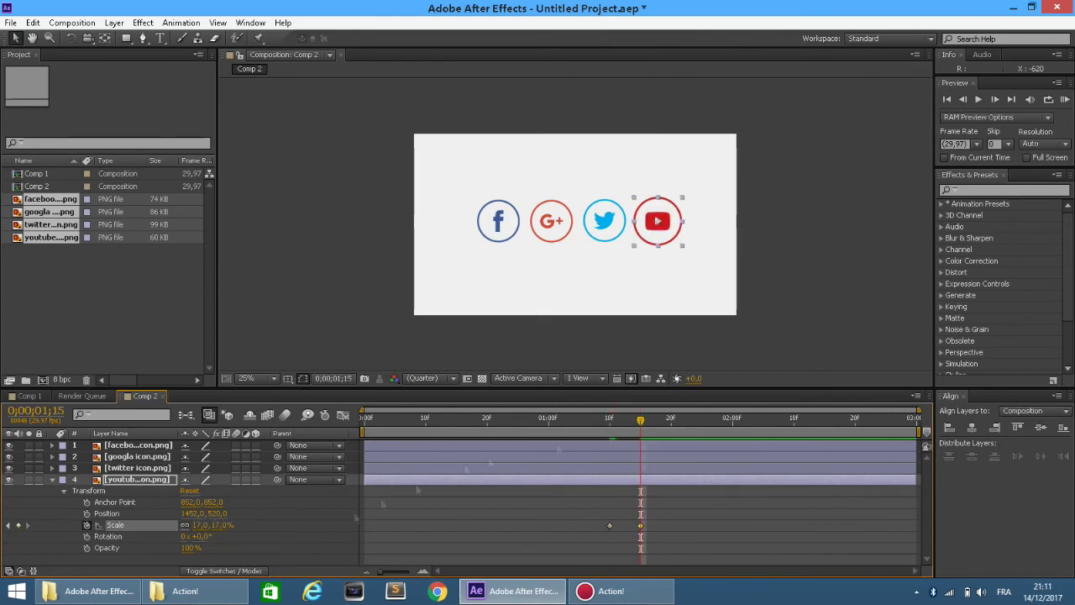
{"action": "mouse_move", "coordinate": [641, 425]}
{"action": "left_mouse_down"}
{"action": "mouse_move", "coordinate": [663, 432]}
{"action": "mouse_move", "coordinate": [652, 429]}
{"action": "left_mouse_up"}
{"action": "left_click", "coordinate": [202, 525]}
{"action": "type", "text": "14"}
{"action": "key", "text": "Return"}
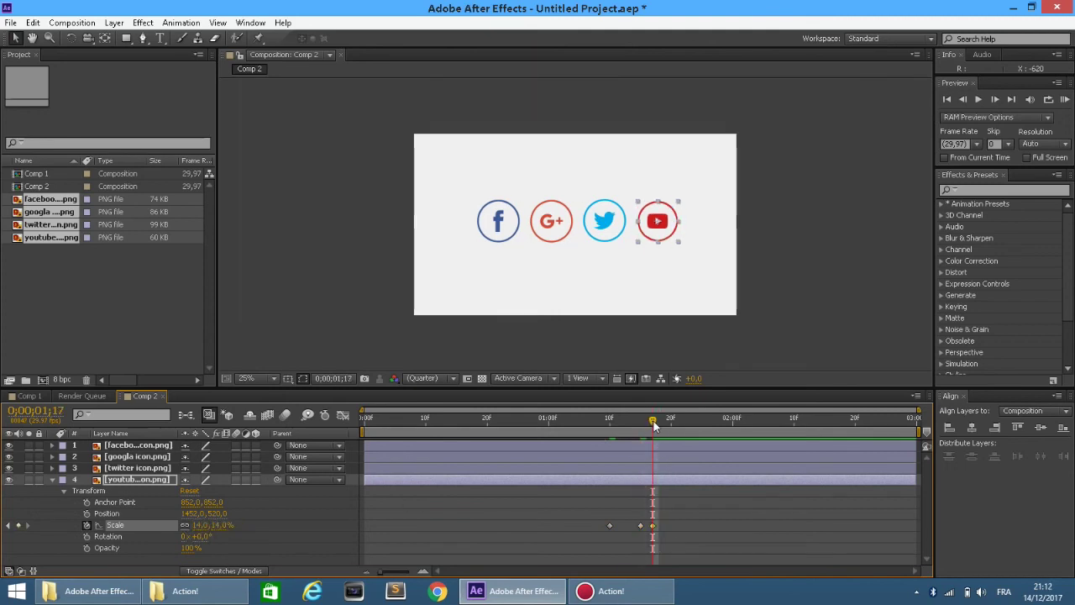
Set the final 15% YouTube Scale keyframe at 01:20
{"action": "left_click_drag", "start_coordinate": [654, 426], "coordinate": [672, 425]}
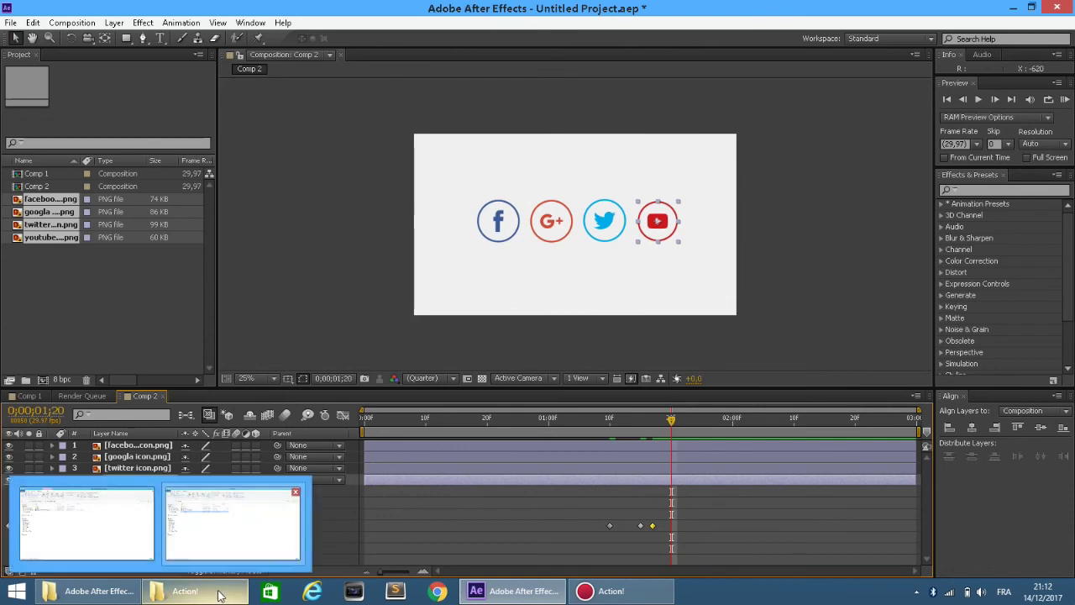
{"action": "left_click", "coordinate": [202, 525]}
{"action": "type", "text": "15"}
{"action": "key", "text": "Return"}
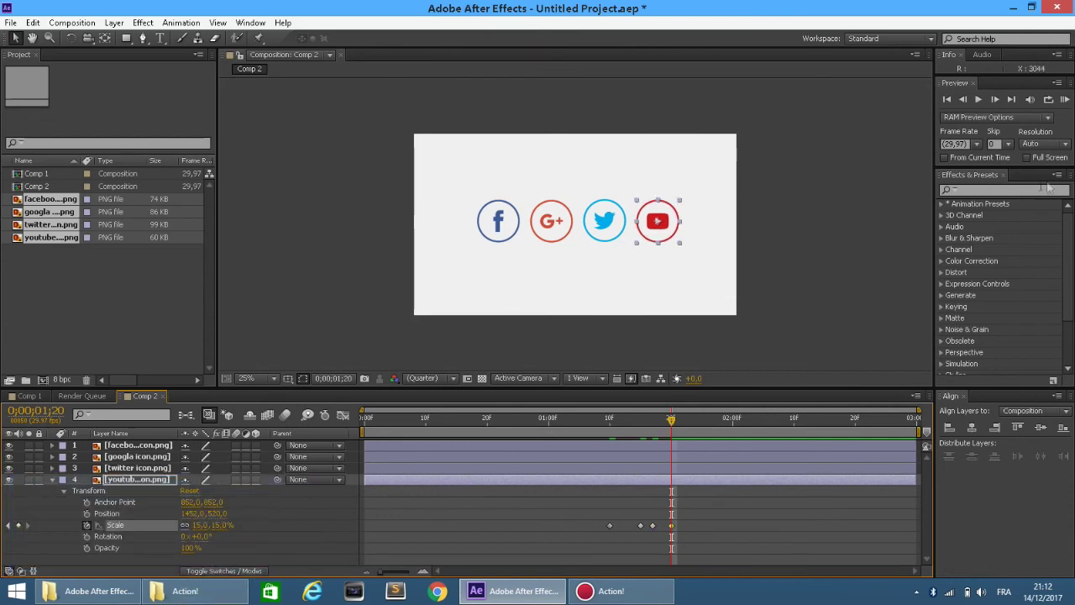
{"action": "left_click", "coordinate": [1065, 99]}
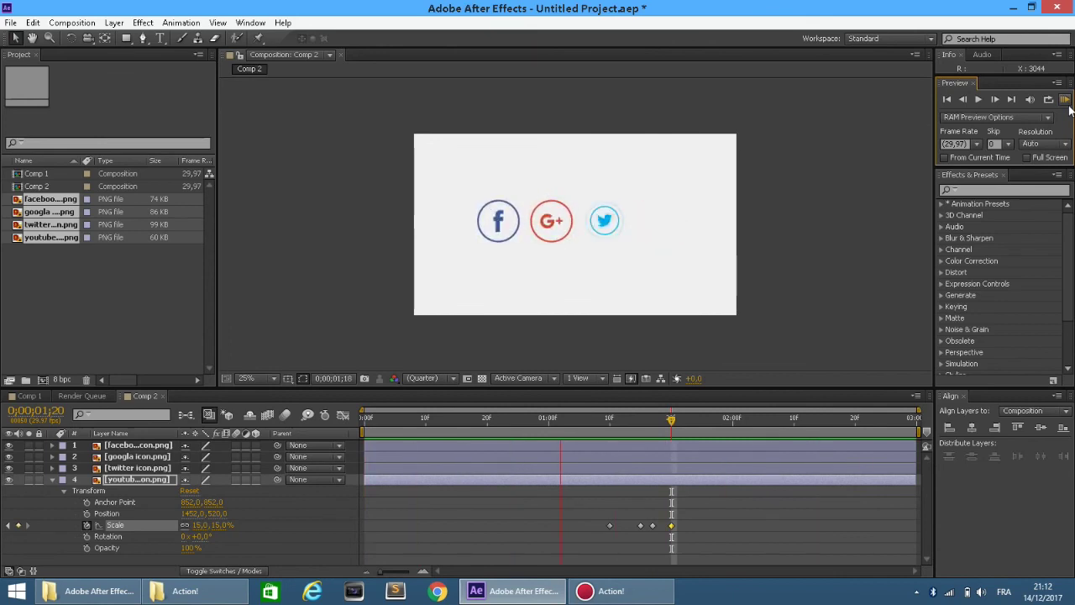
{"action": "left_click", "coordinate": [979, 100]}
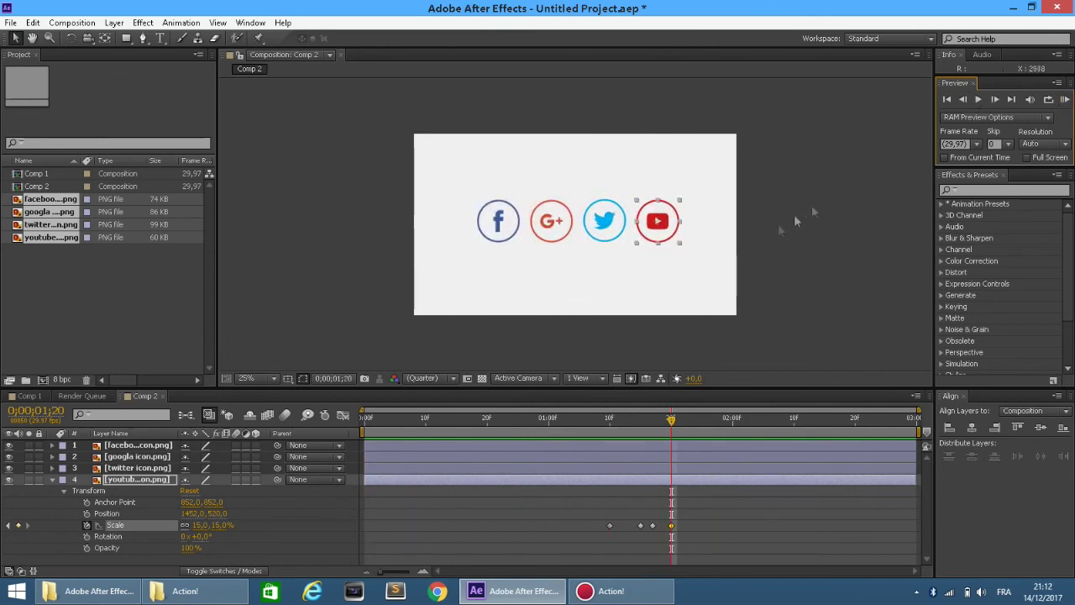